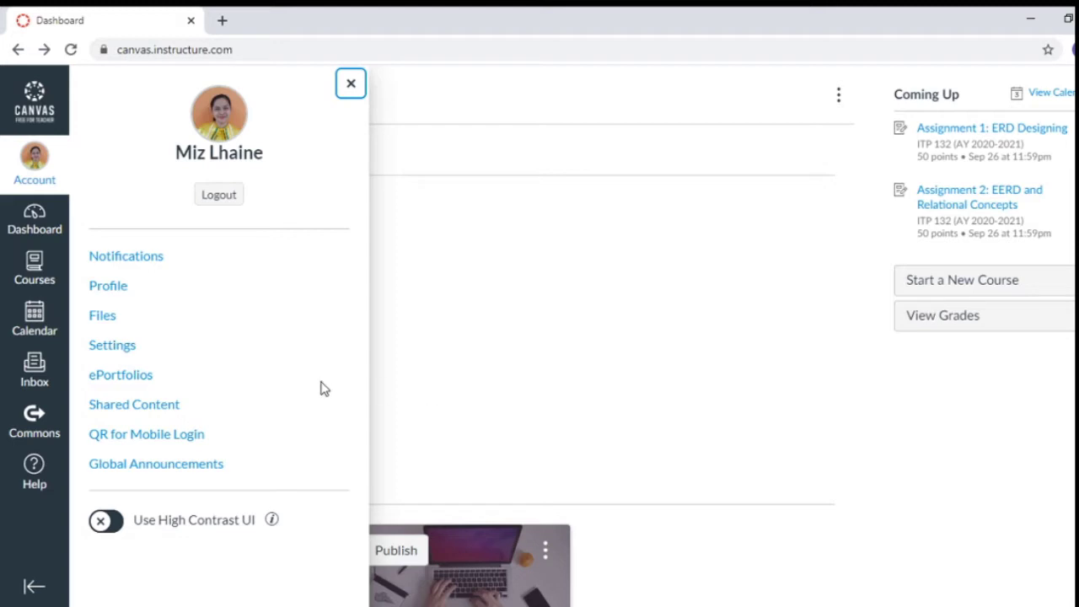
Create a new private ePortfolio named "Database Portfolio" from the account's ePortfolios page
left_click(145, 379)
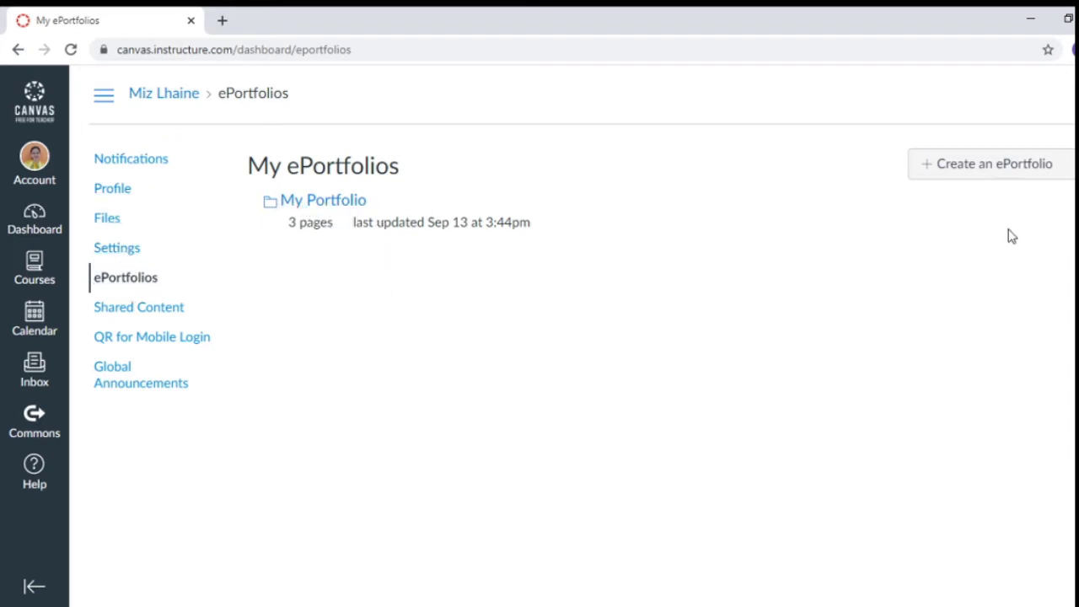
left_click(1024, 174)
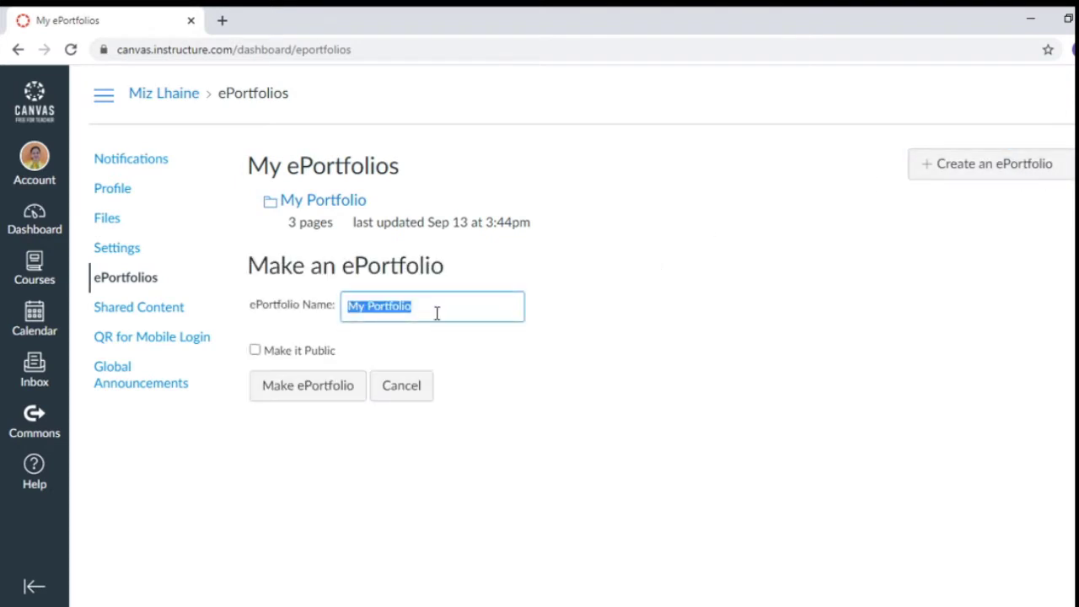
key("BackSpace")
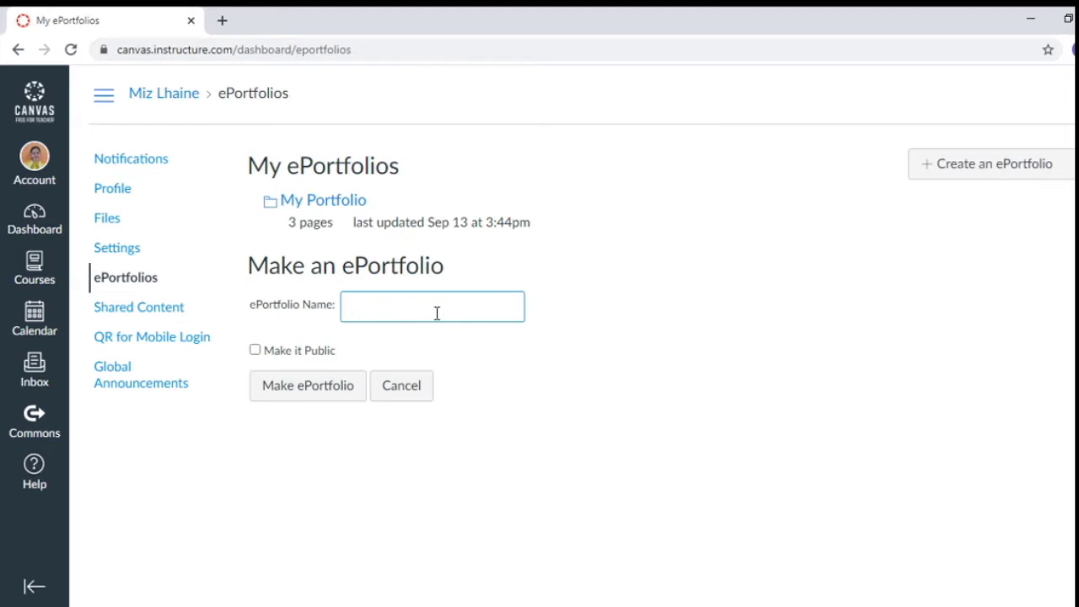
type("d")
key("BackSpace")
type("Database Portfolio")
left_click(329, 401)
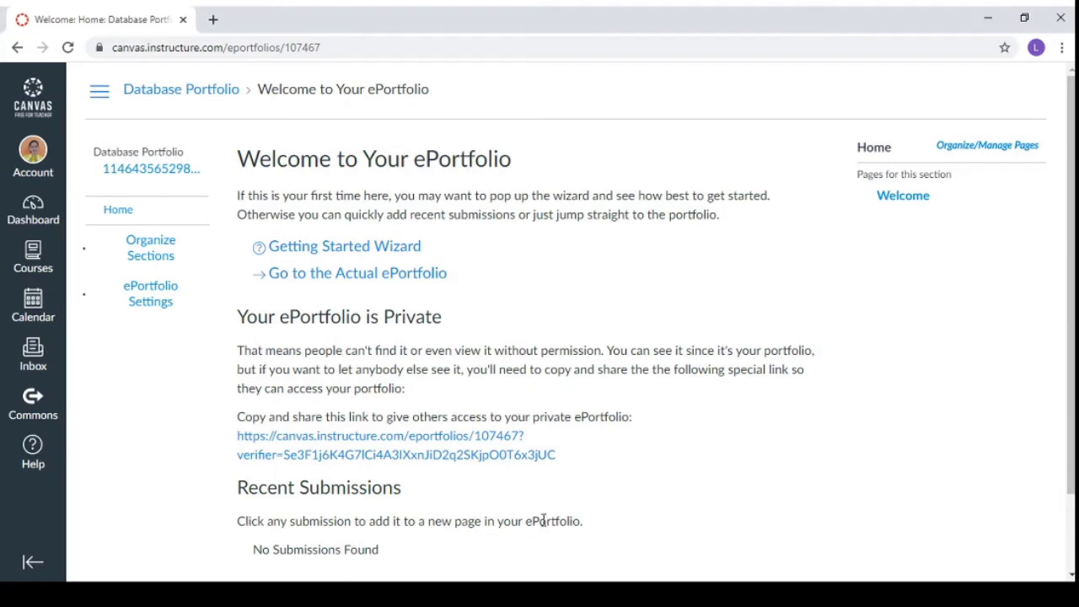
Review the Getting Started Wizard topics on portfolio sections, section pages, adding submissions and ePortfolio settings, and close the wizard
left_click(399, 253)
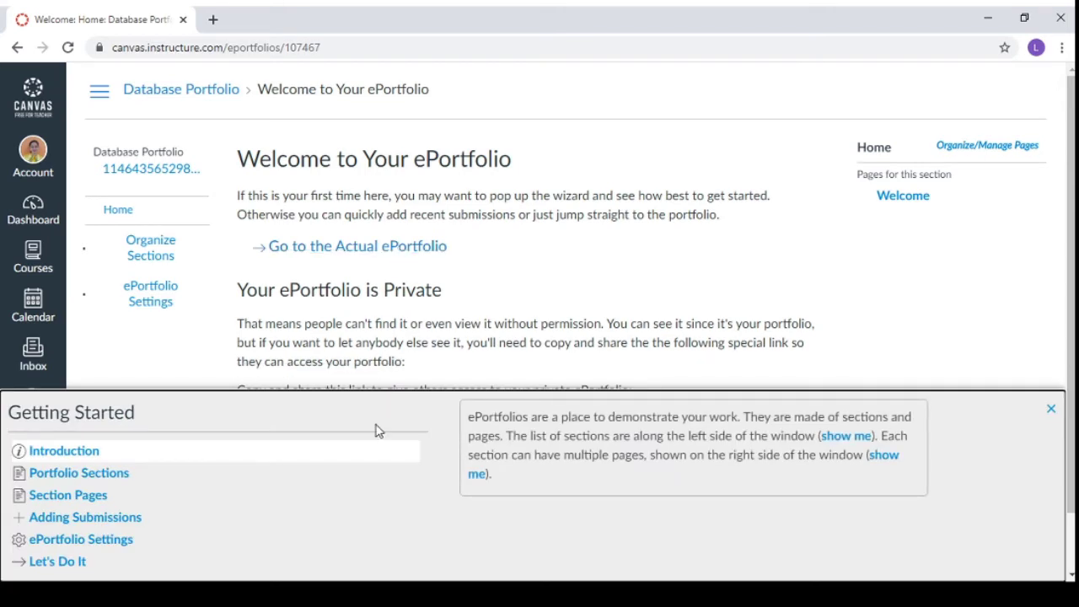
left_click(116, 477)
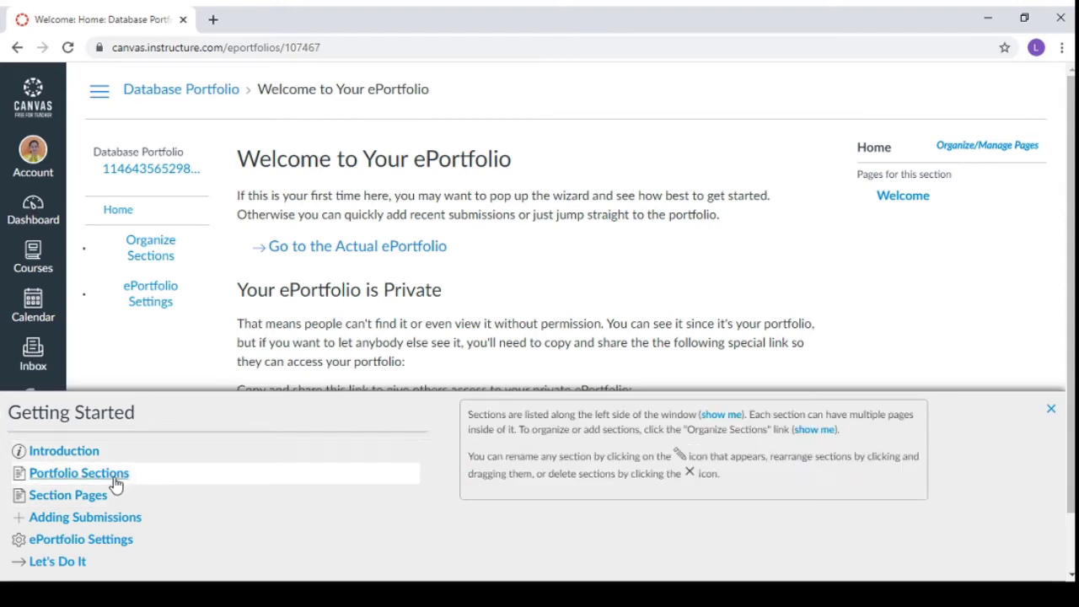
left_click(112, 497)
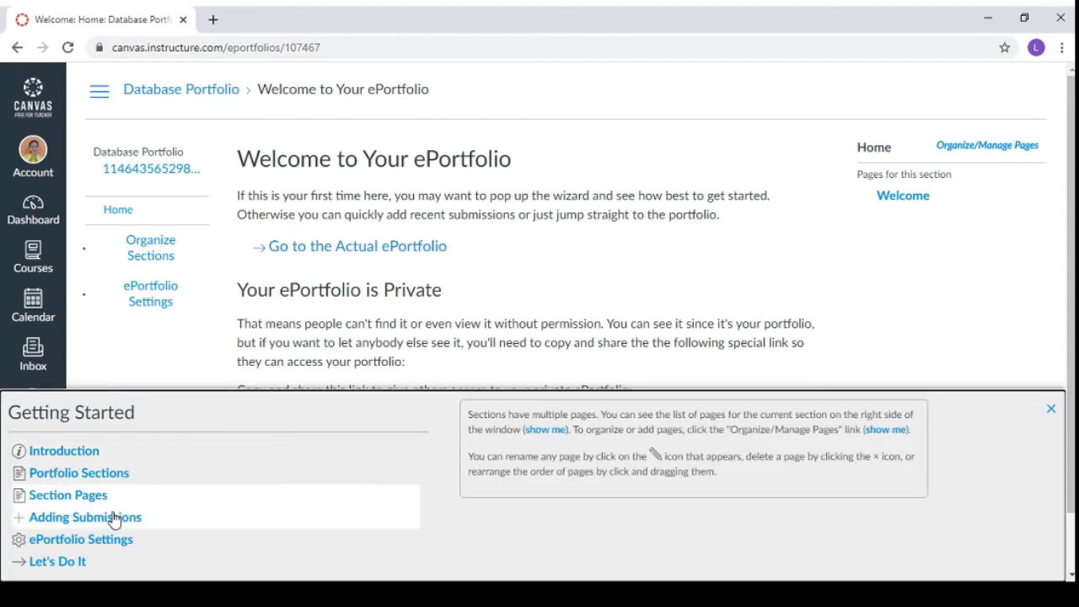
left_click(114, 523)
left_click(113, 540)
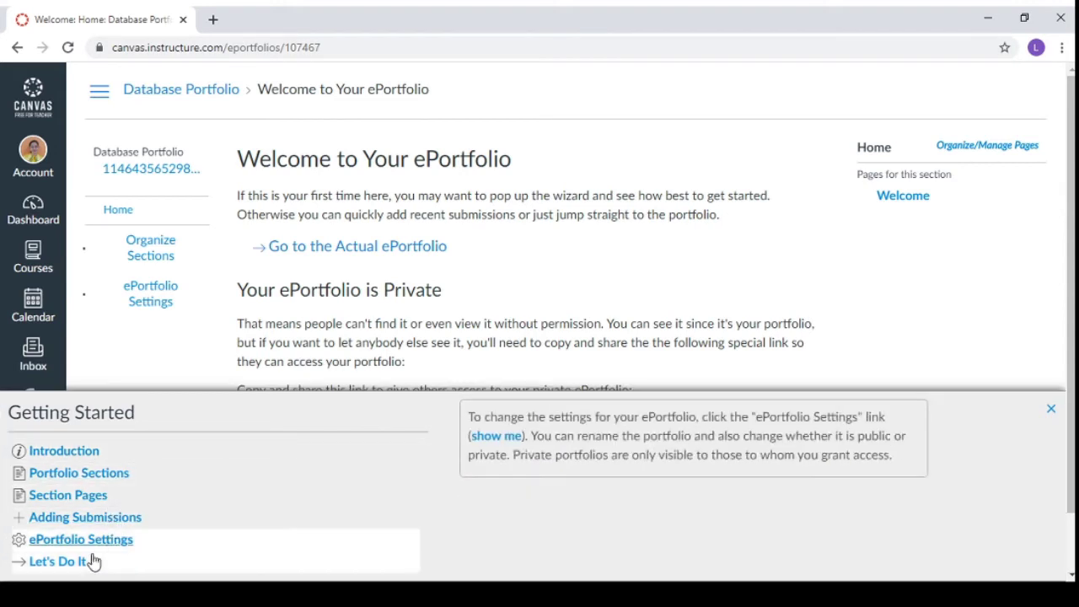
left_click(81, 564)
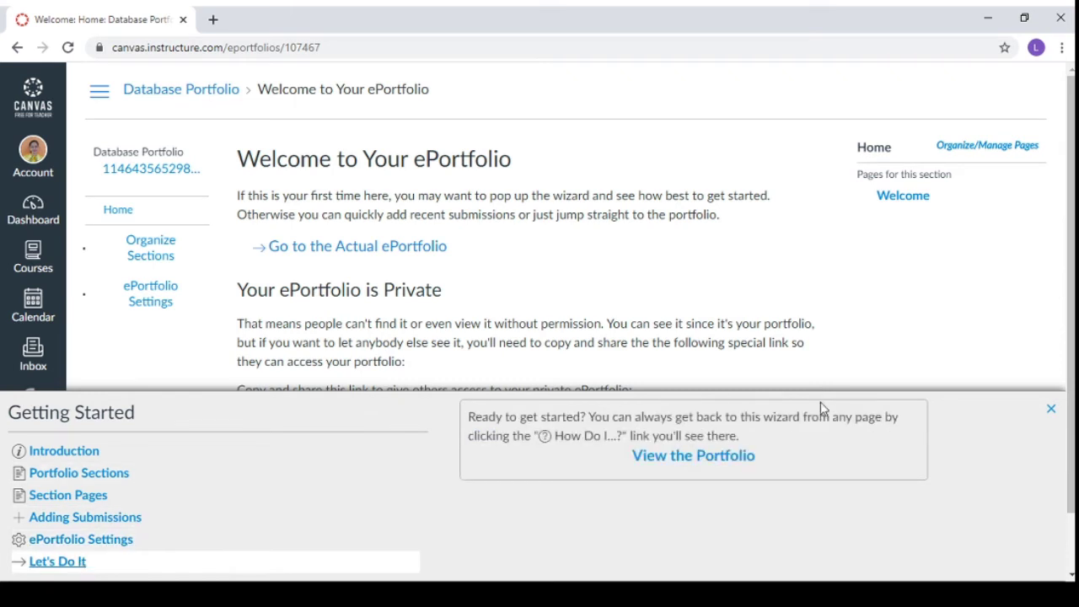
left_click(1051, 412)
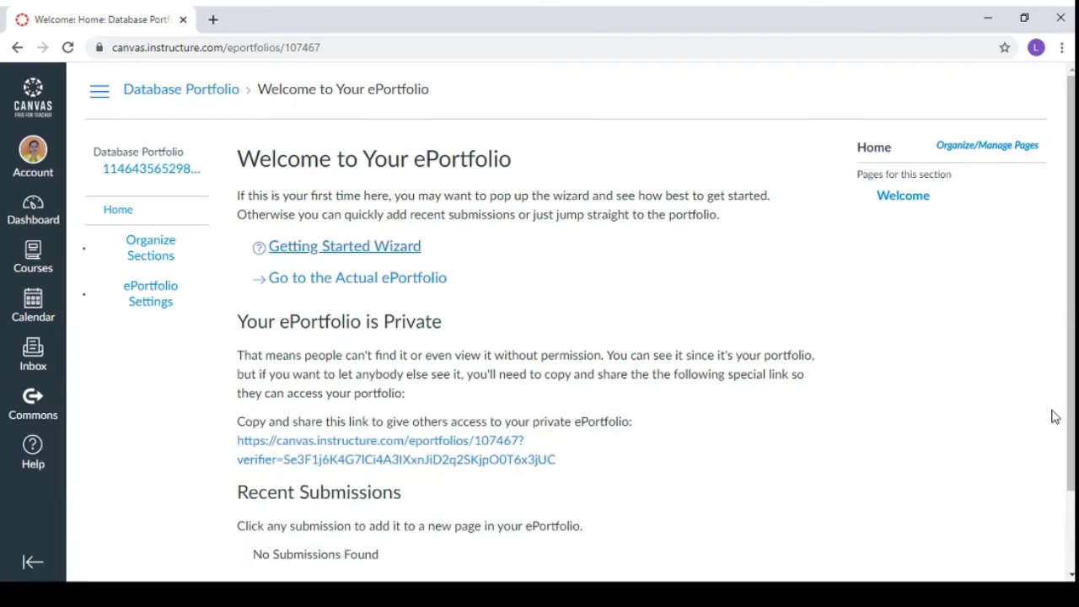
Edit the Welcome page of the actual ePortfolio, replacing its placeholder text with "This is my db portfolio."
left_click(379, 282)
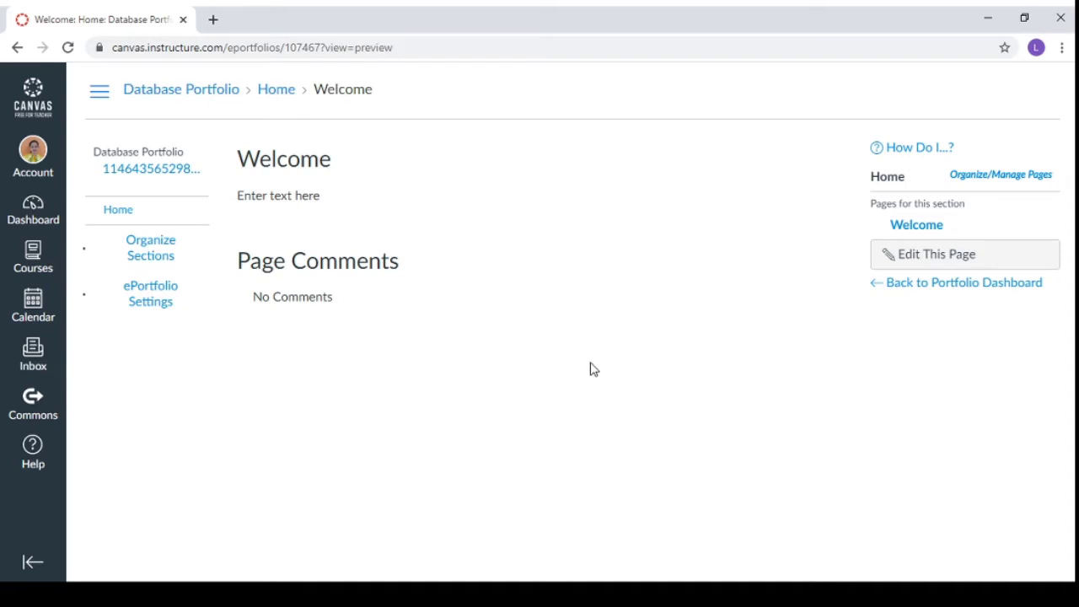
left_click(964, 263)
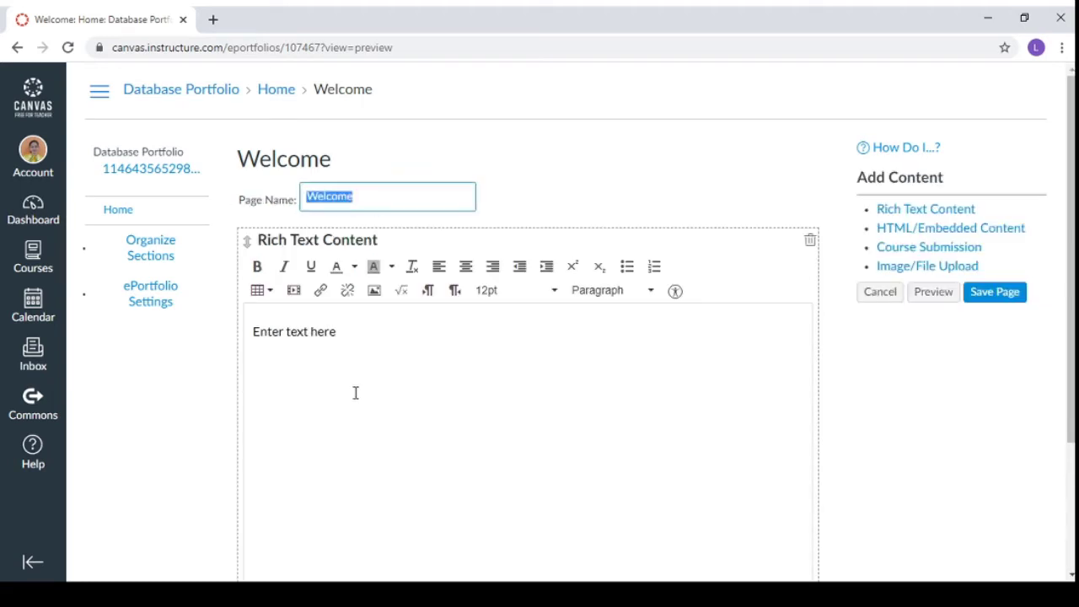
left_click(351, 331)
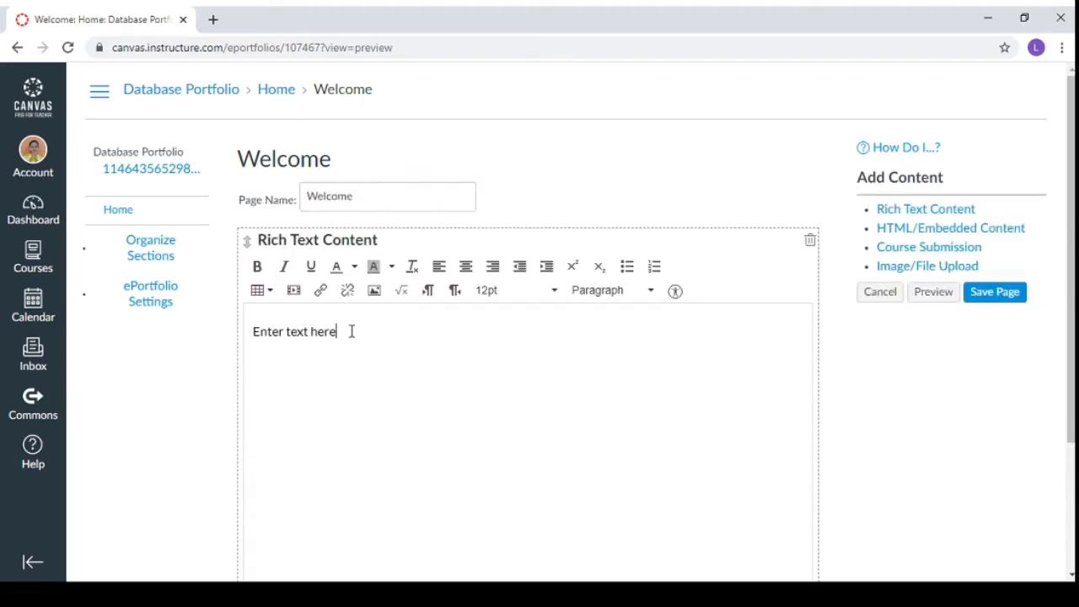
key("BackSpace")
key("BackSpace")
key("BackSpace")
key("BackSpace")
key("BackSpace")
key("BackSpace")
key("BackSpace")
key("BackSpace")
key("BackSpace")
key("BackSpace")
key("BackSpace")
key("BackSpace")
key("BackSpace")
key("BackSpace")
key("BackSpace")
type("This is my db porf")
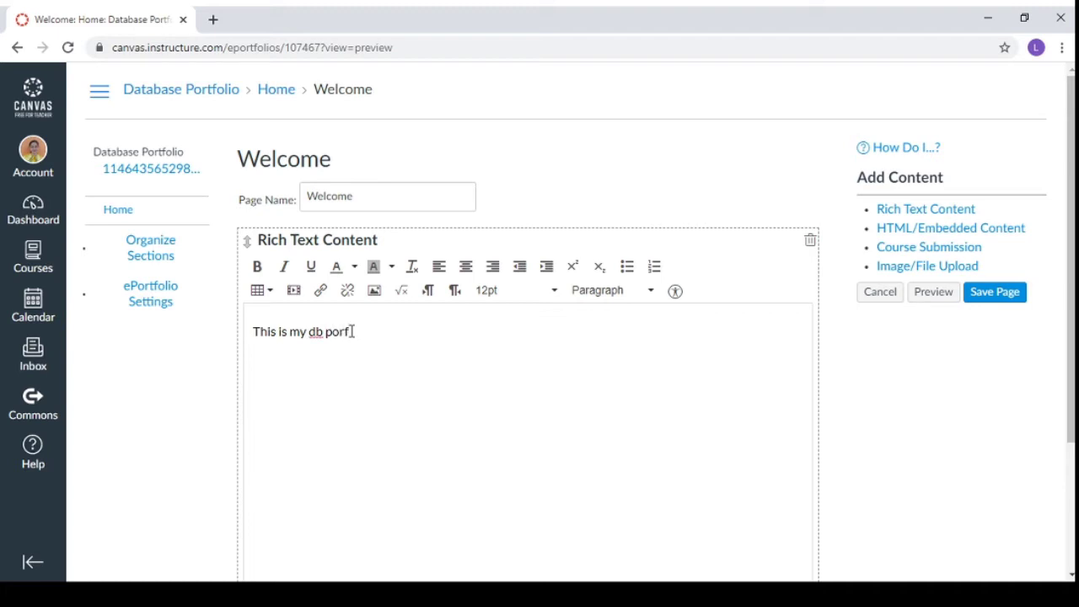
key("BackSpace")
type("tfolio.")
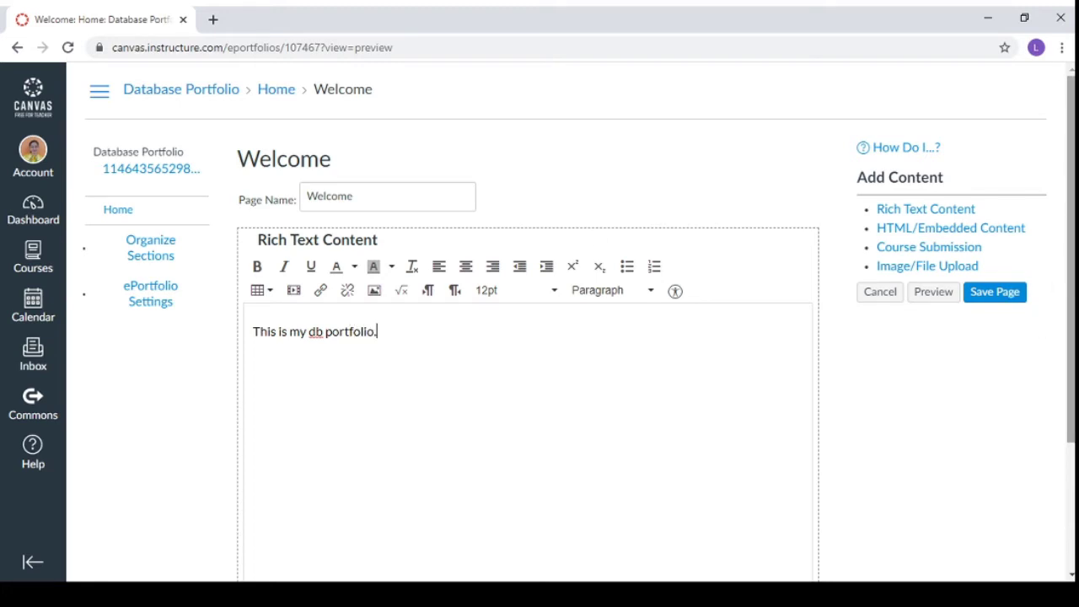
Add an Image/File Upload block to the Welcome page, look at its file selection options, and save the page
left_click_drag(1073, 303, 1073, 347)
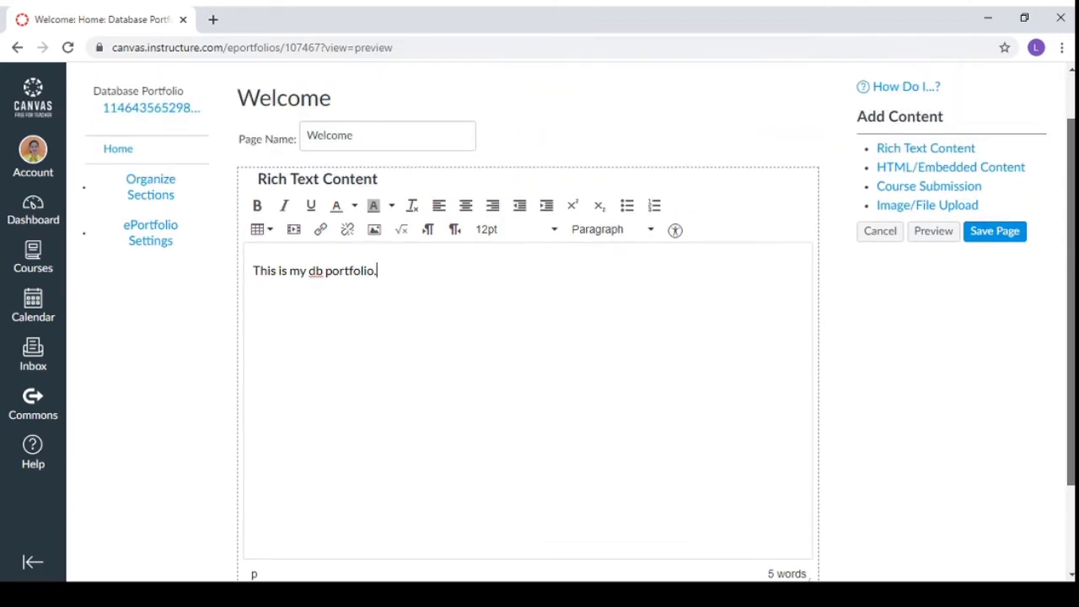
left_click(964, 209)
left_click_drag(1071, 245, 1071, 461)
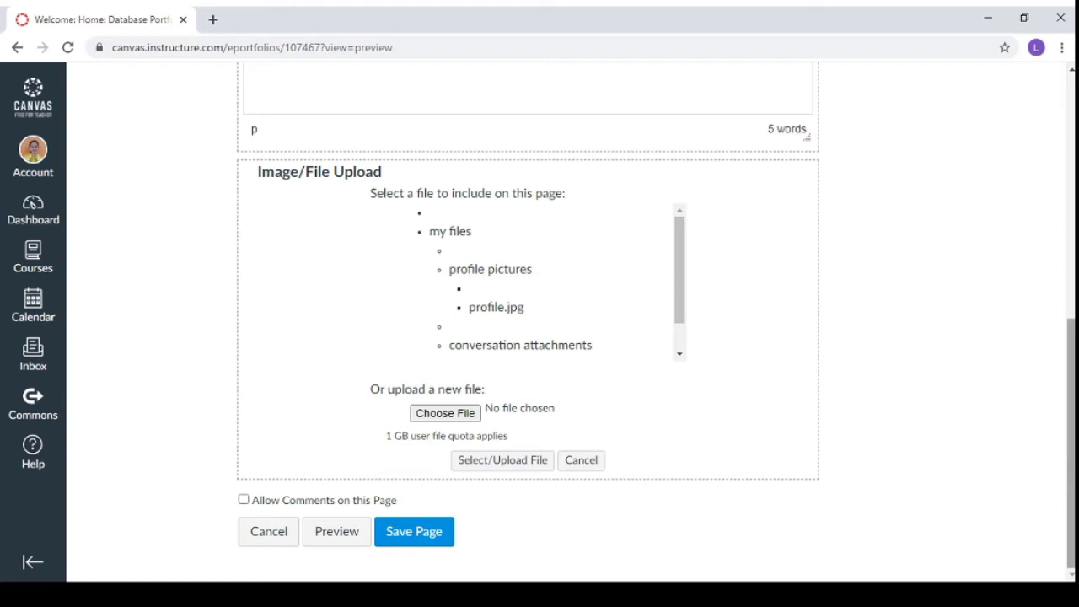
mouse_move(1071, 438)
left_mouse_down()
mouse_move(1070, 251)
mouse_move(1071, 431)
left_mouse_up()
left_click(522, 476)
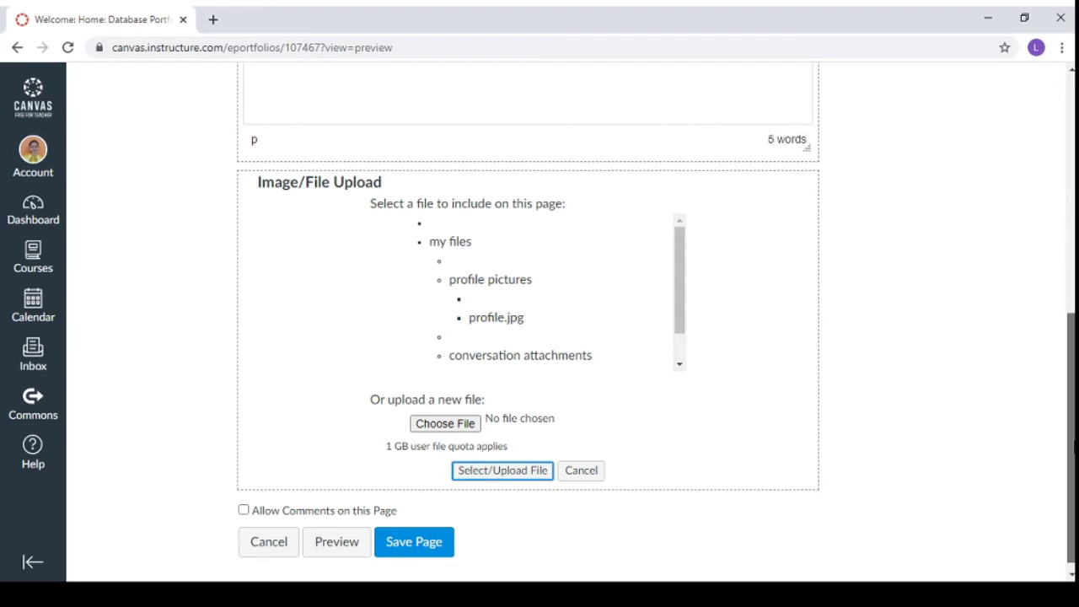
left_click(459, 430)
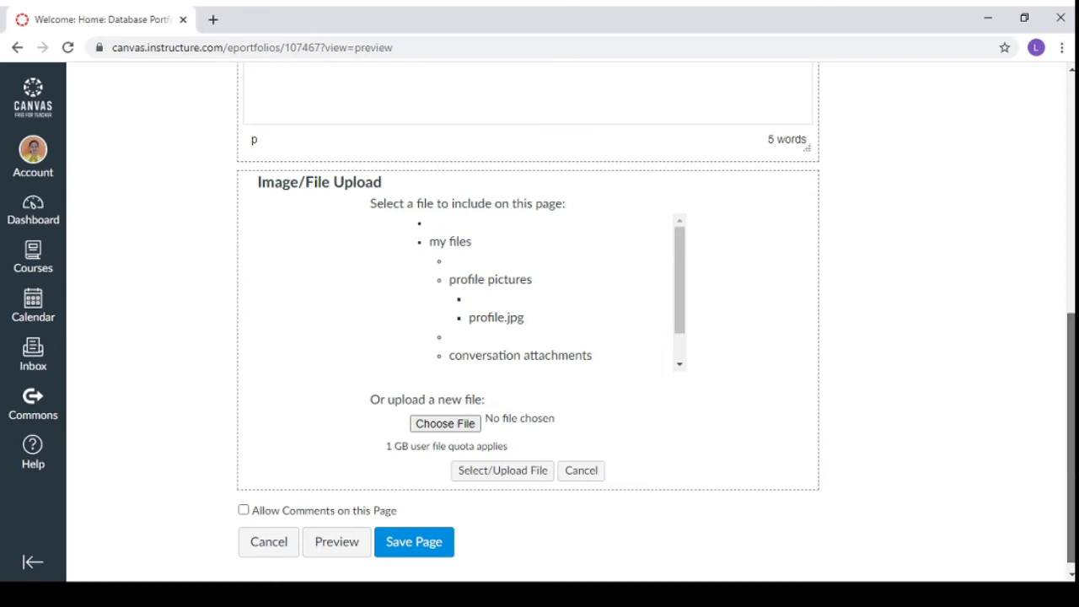
left_click_drag(1071, 439, 1040, 219)
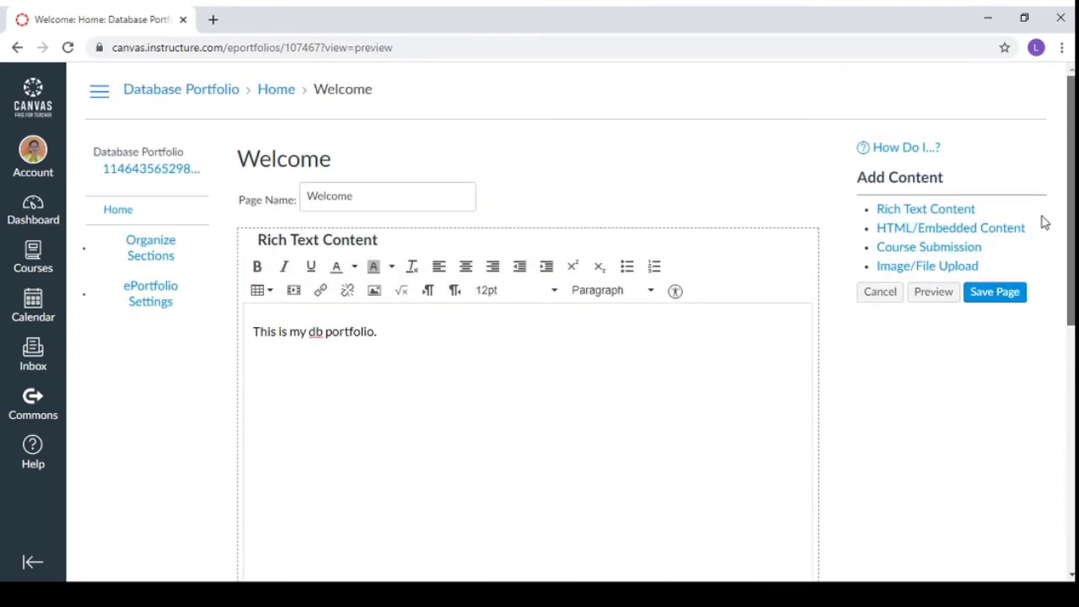
left_click(999, 297)
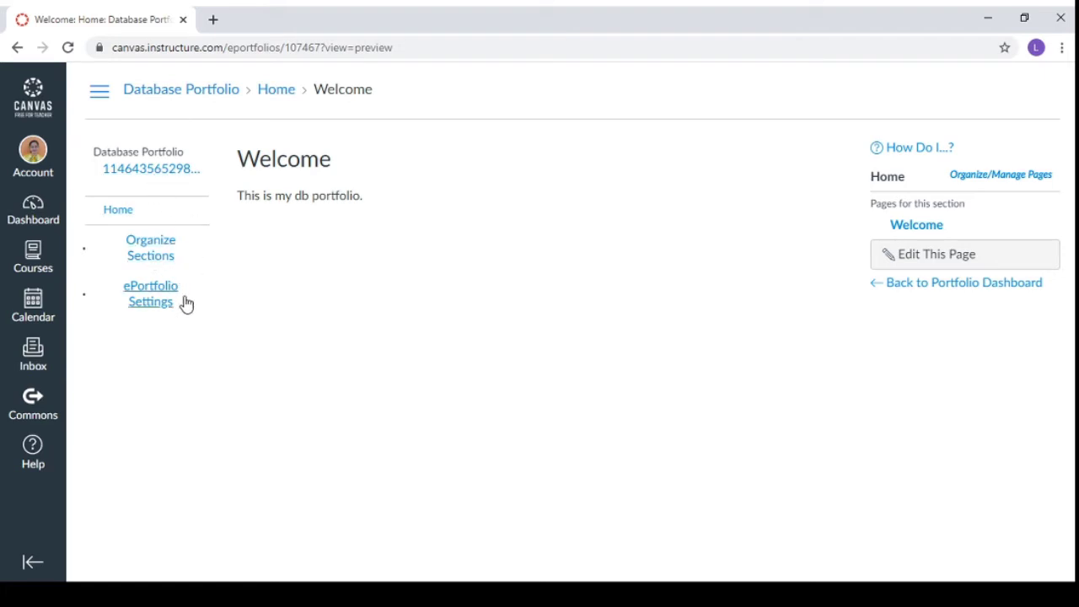
Start organizing the portfolio's sections and add a new section named "Machine Problems"
left_click(155, 257)
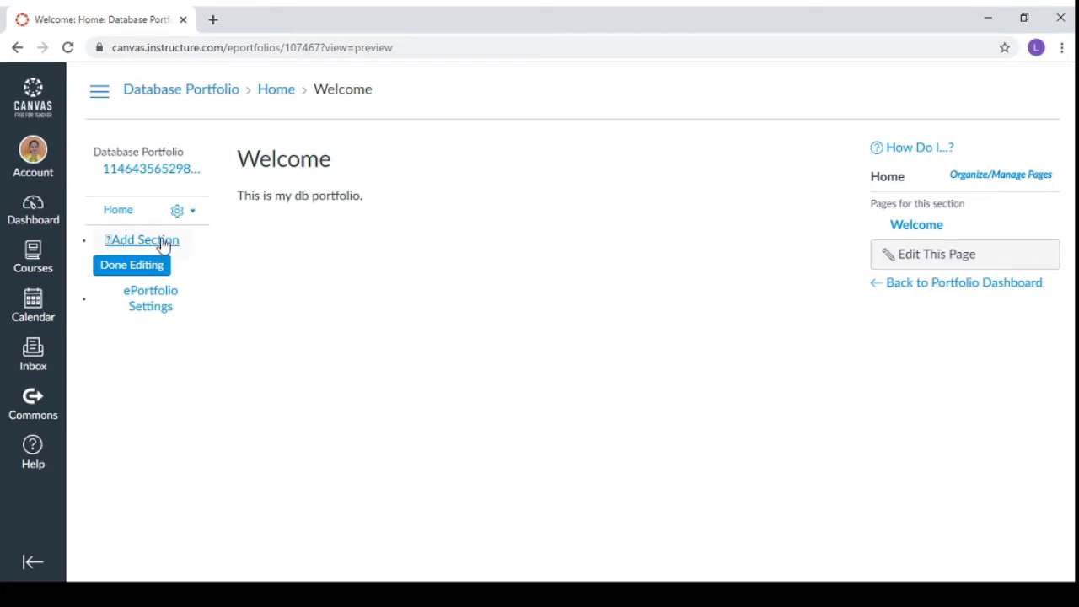
left_click(163, 239)
key("BackSpace")
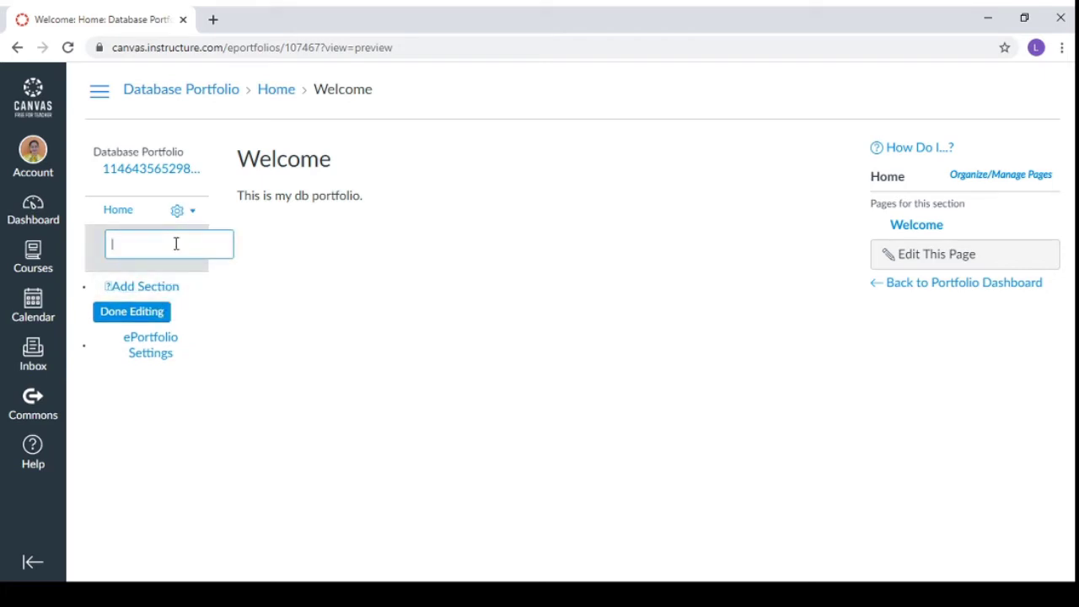
type("ma")
key("BackSpace")
key("BackSpace")
type("Machien")
key("BackSpace")
key("BackSpace")
type("ne Problems")
key("Return")
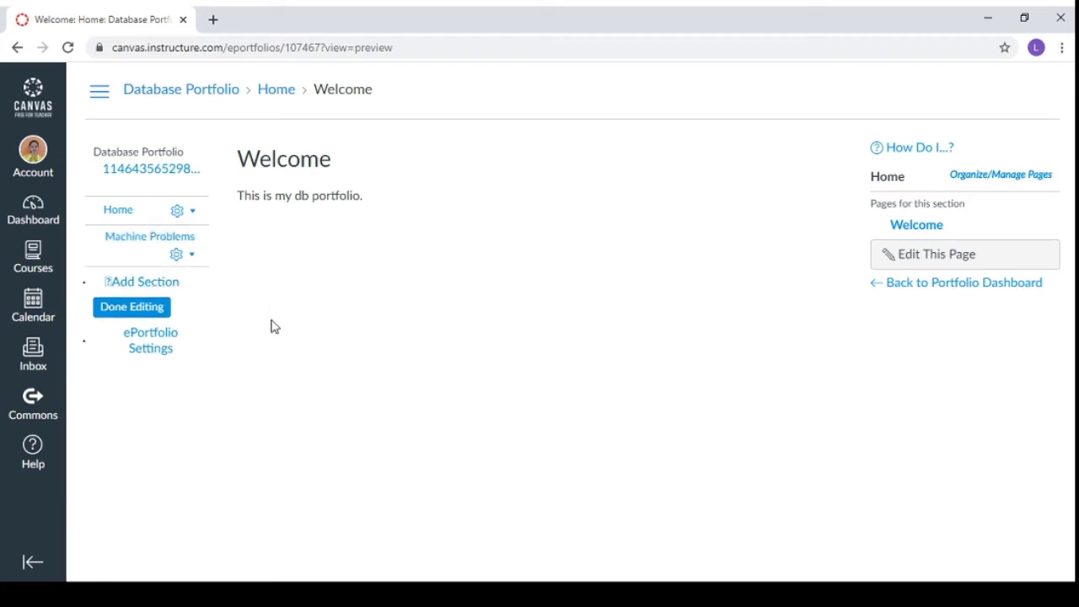
Add another section named "Projects" below Machine Problems and finish editing the sections
left_click(141, 283)
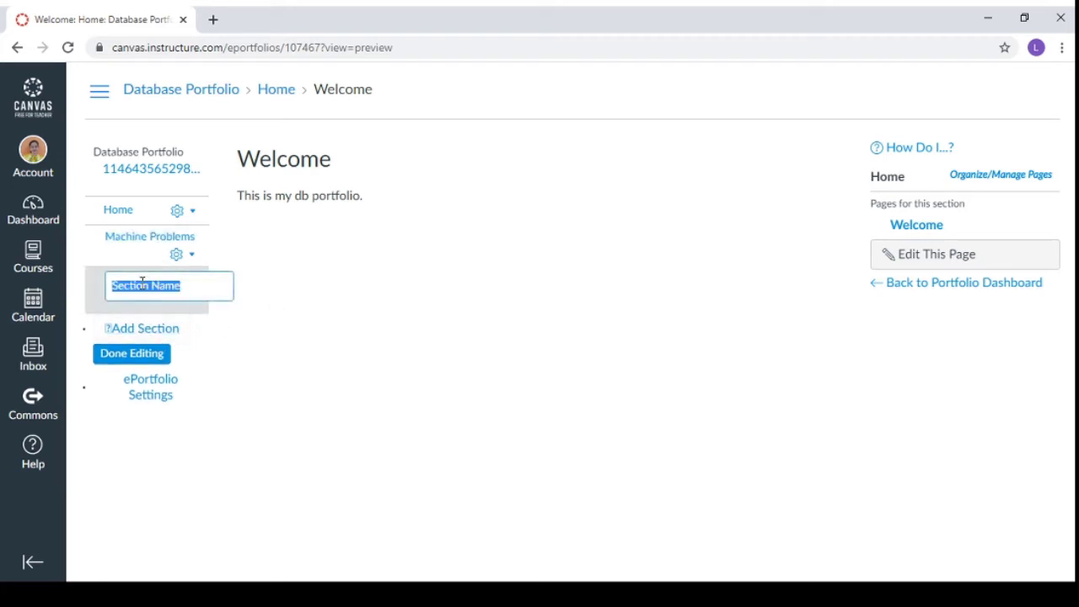
key("BackSpace")
type("ad")
key("BackSpace")
key("BackSpace")
type("PR")
key("BackSpace")
type("rojectsrojects")
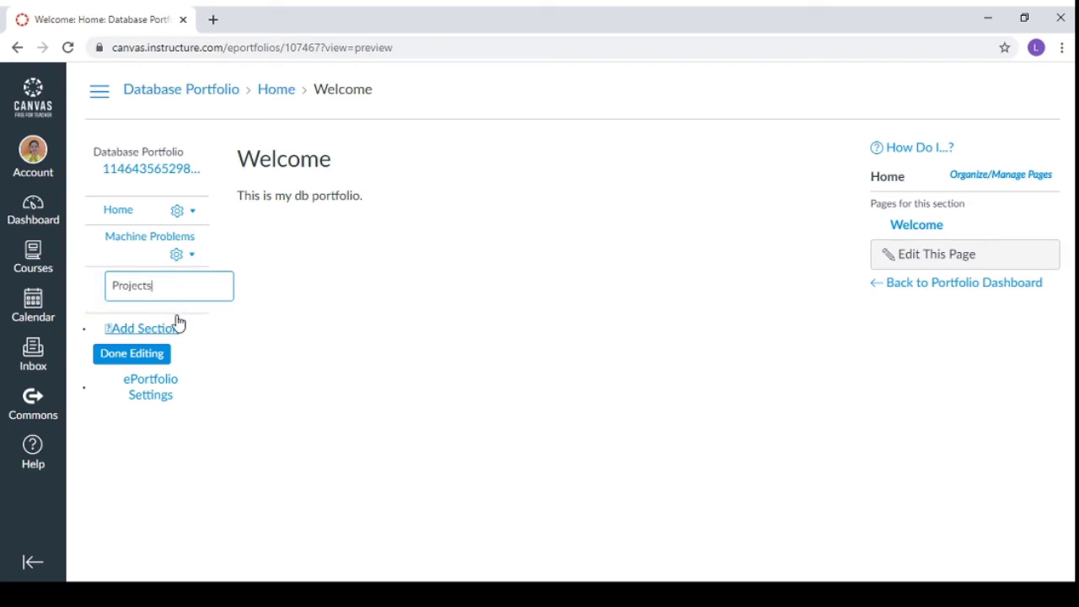
left_click(157, 356)
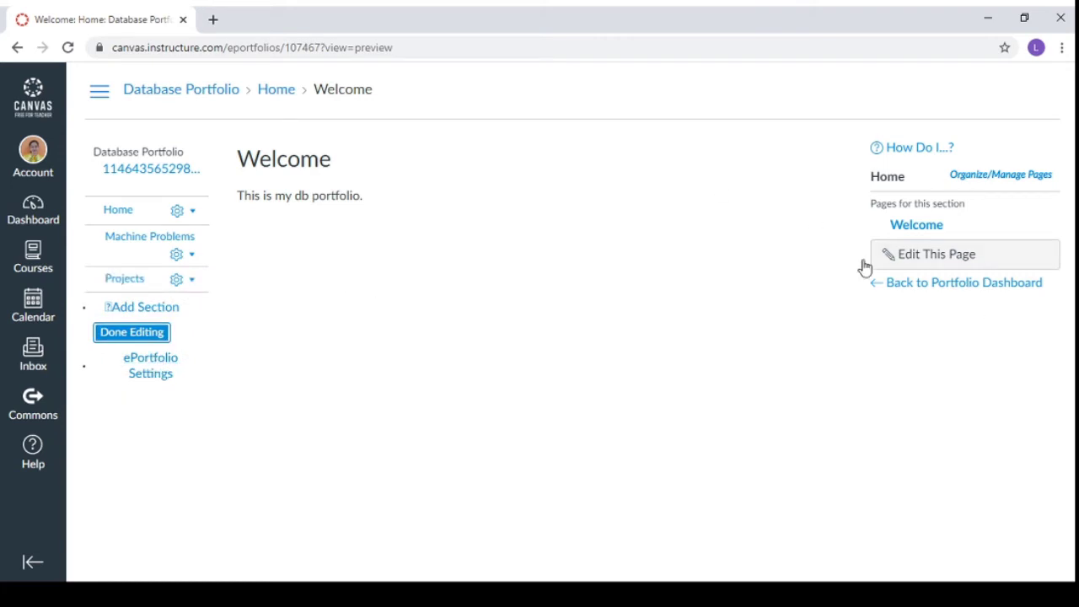
Return to the portfolio dashboard, go to the actual ePortfolio and open its Machine Problems section
double_click(186, 236)
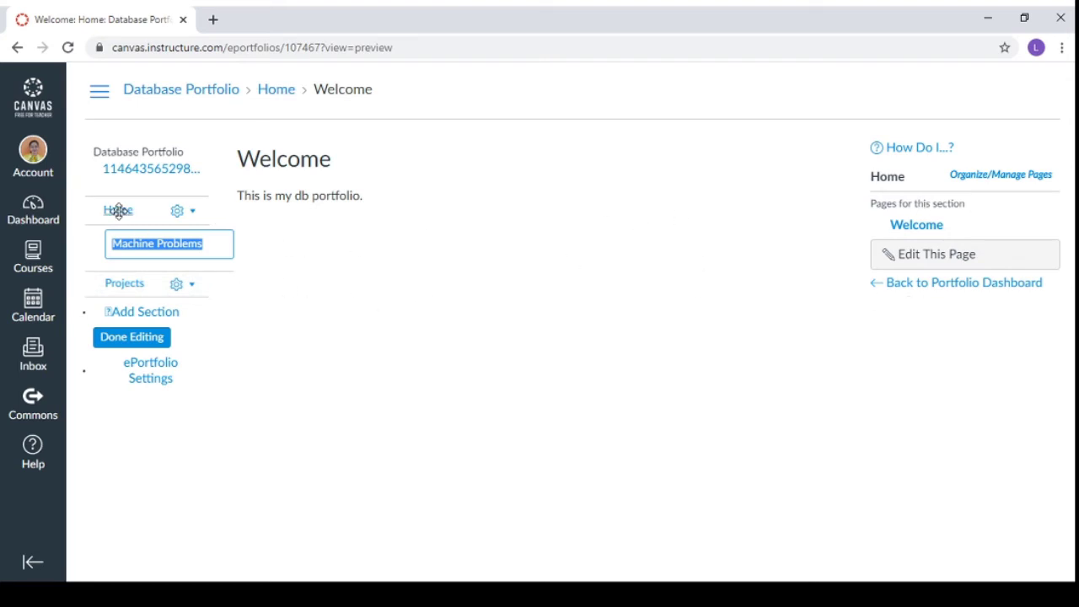
left_click(1001, 290)
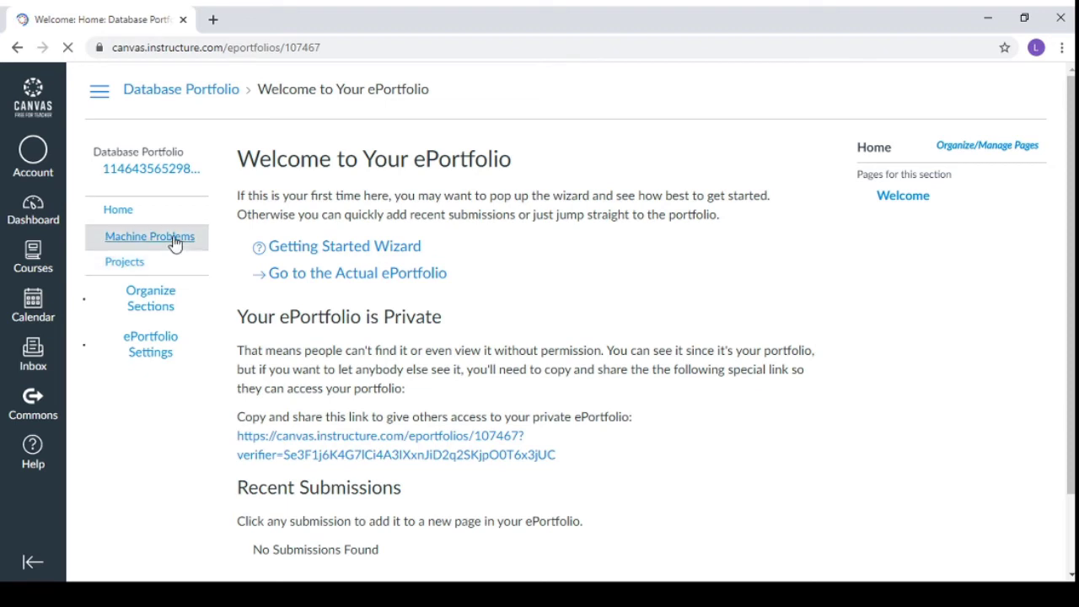
left_click(336, 283)
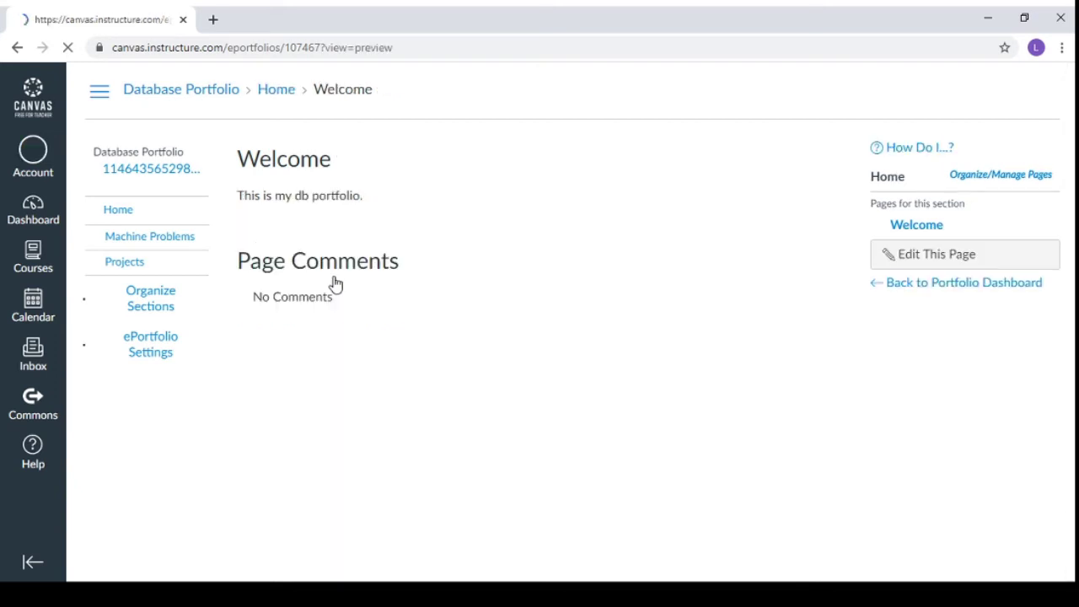
left_click(143, 239)
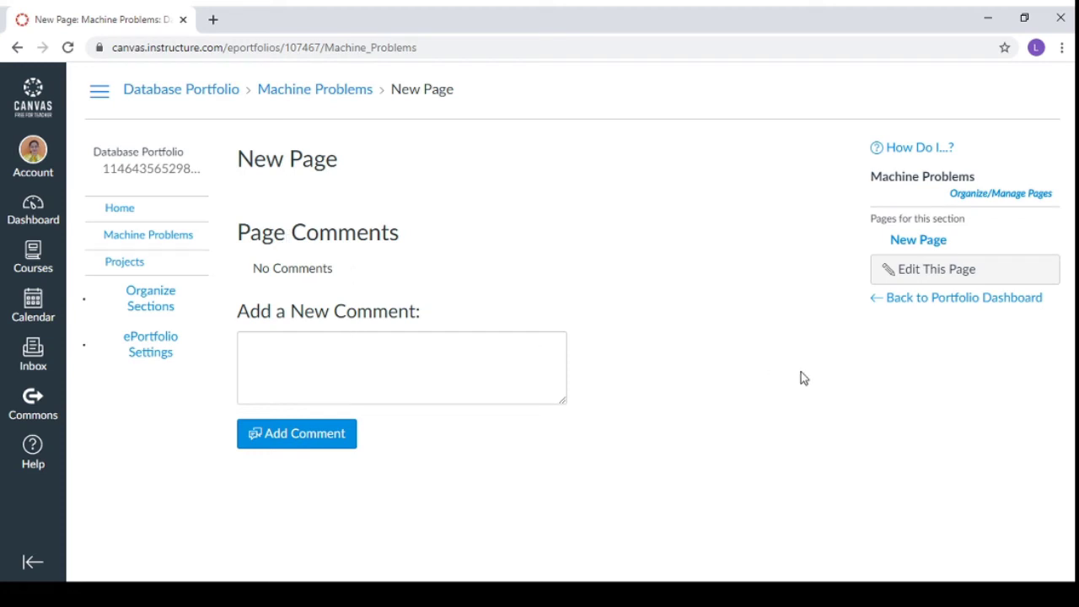
Edit the section's page, name it "machine problems", and add a Rich Text Content block and an HTML/Embedded Content block
left_click(937, 272)
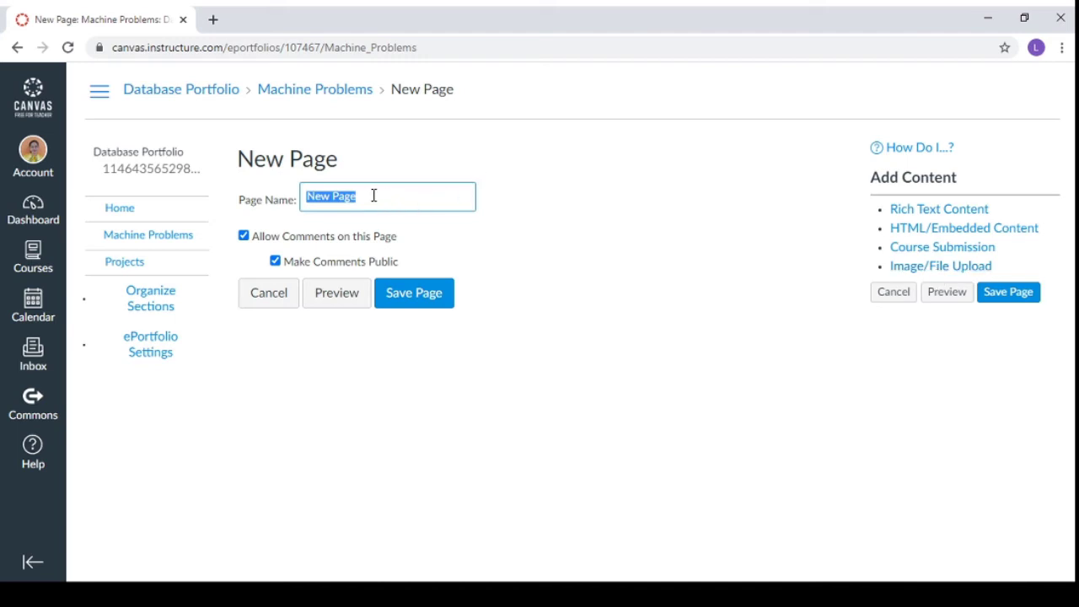
type("machine problems")
left_click(953, 209)
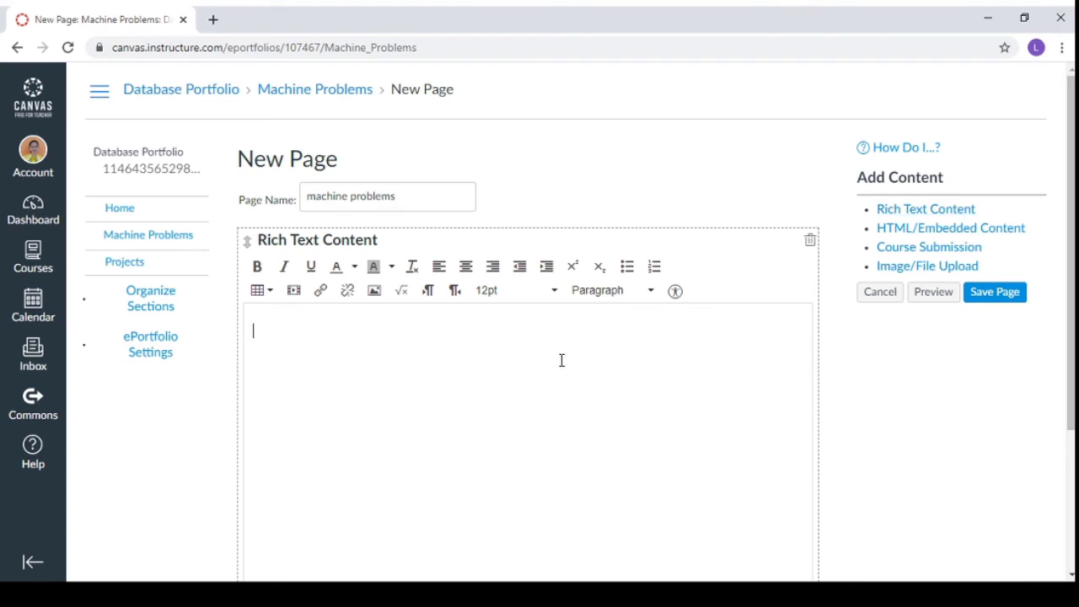
left_click(940, 234)
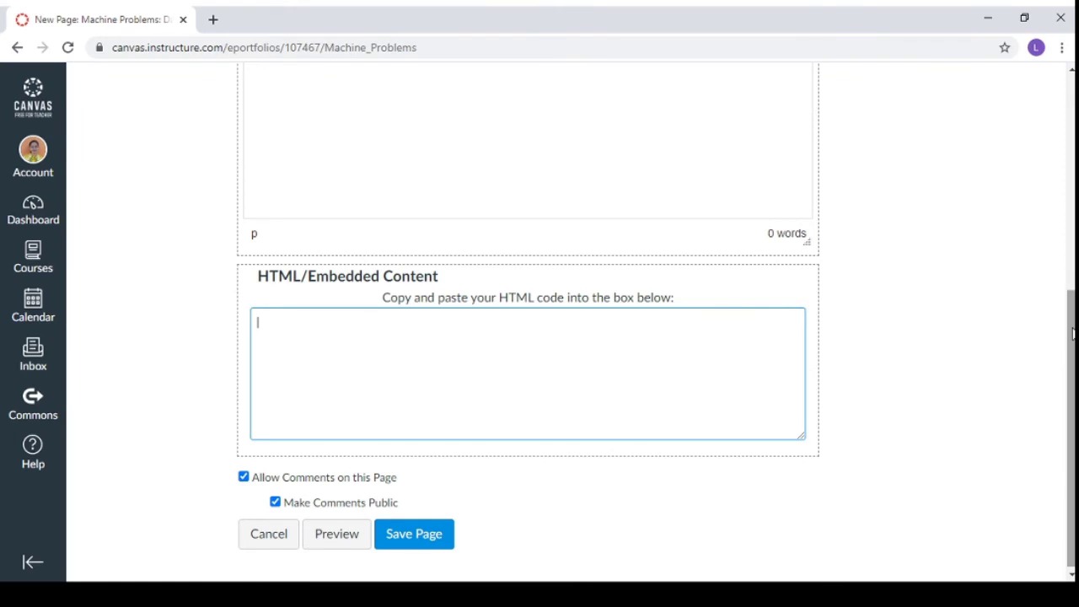
left_click_drag(1073, 334, 1073, 260)
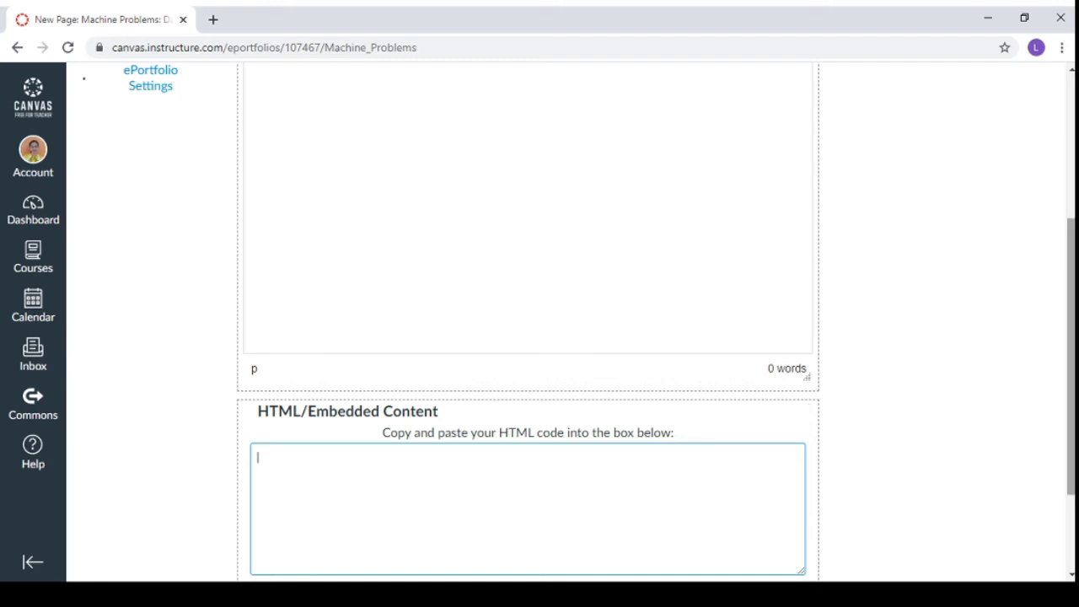
Add a Course Submission block below the HTML/Embedded Content block and try to select a submission for it
left_click_drag(1073, 337, 1073, 386)
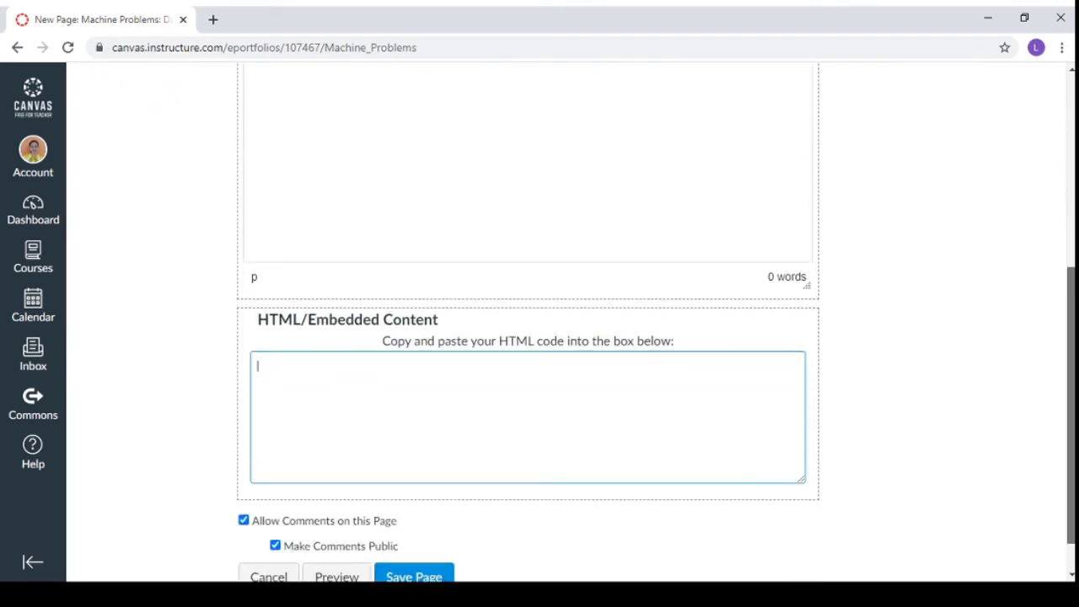
left_click_drag(1073, 461, 1073, 345)
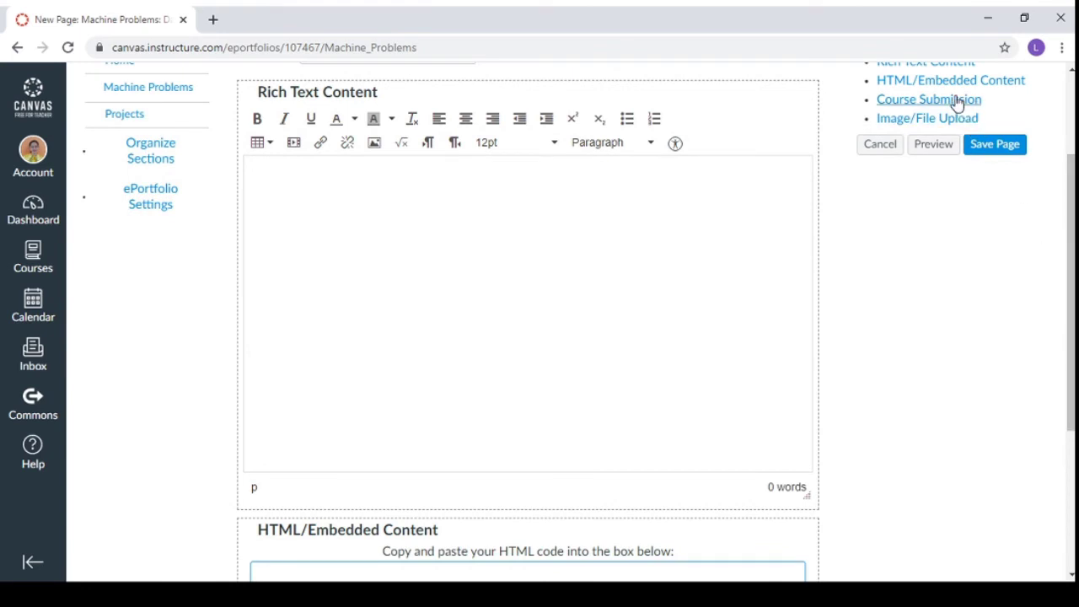
left_click(929, 100)
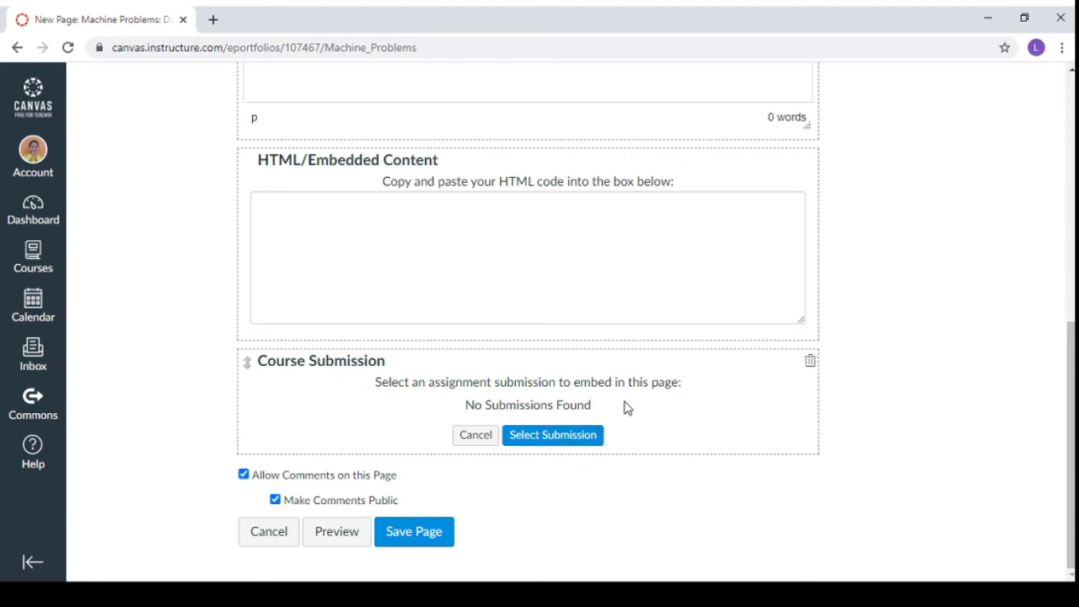
left_click(551, 437)
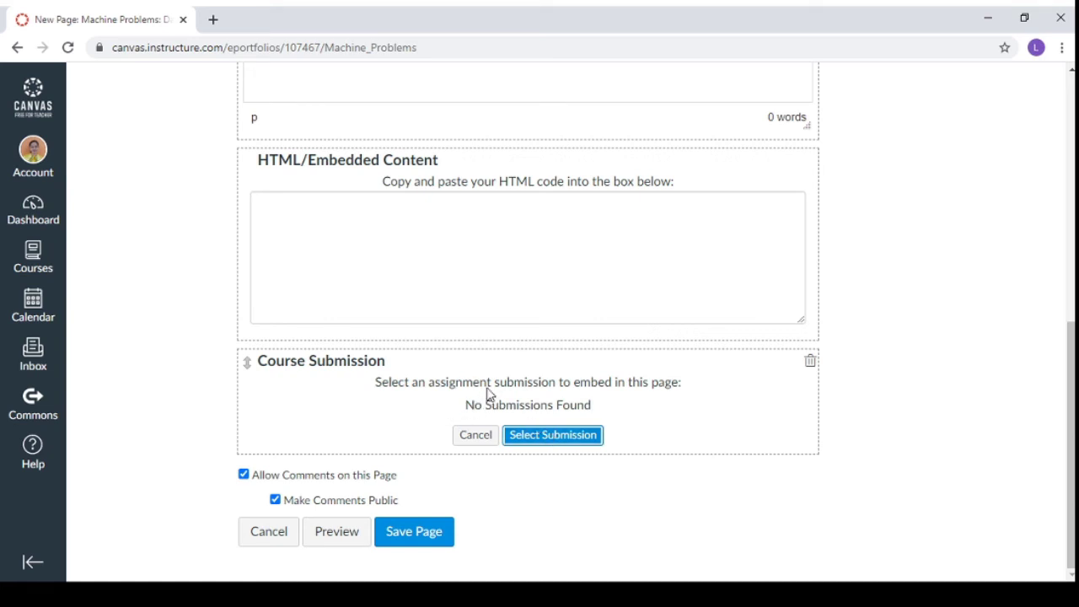
Save the machine problems page and open the portfolio's Projects section
left_click_drag(1073, 422, 1073, 193)
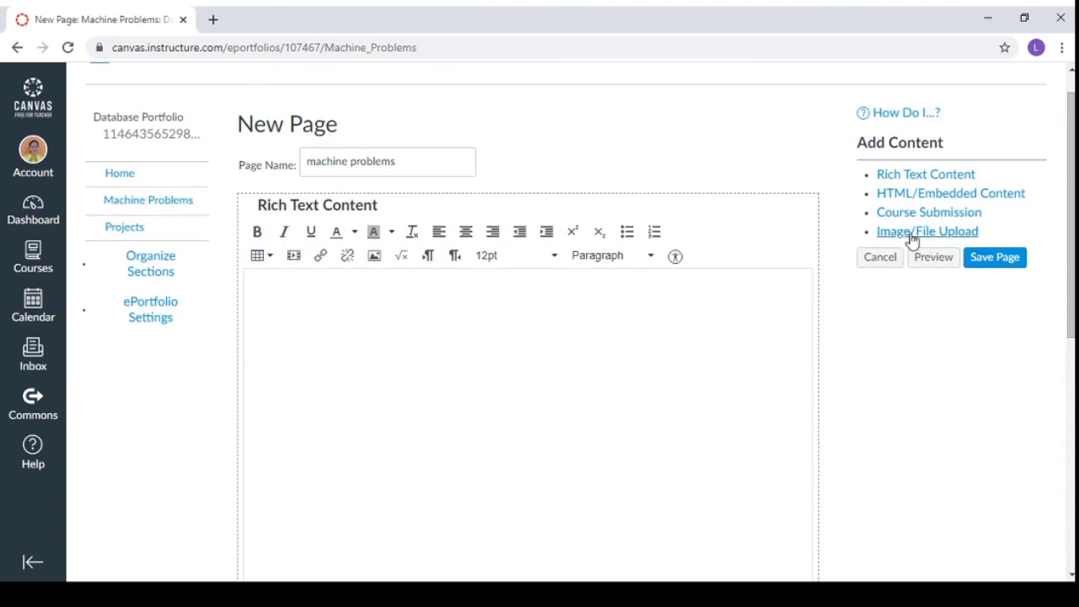
left_click(995, 257)
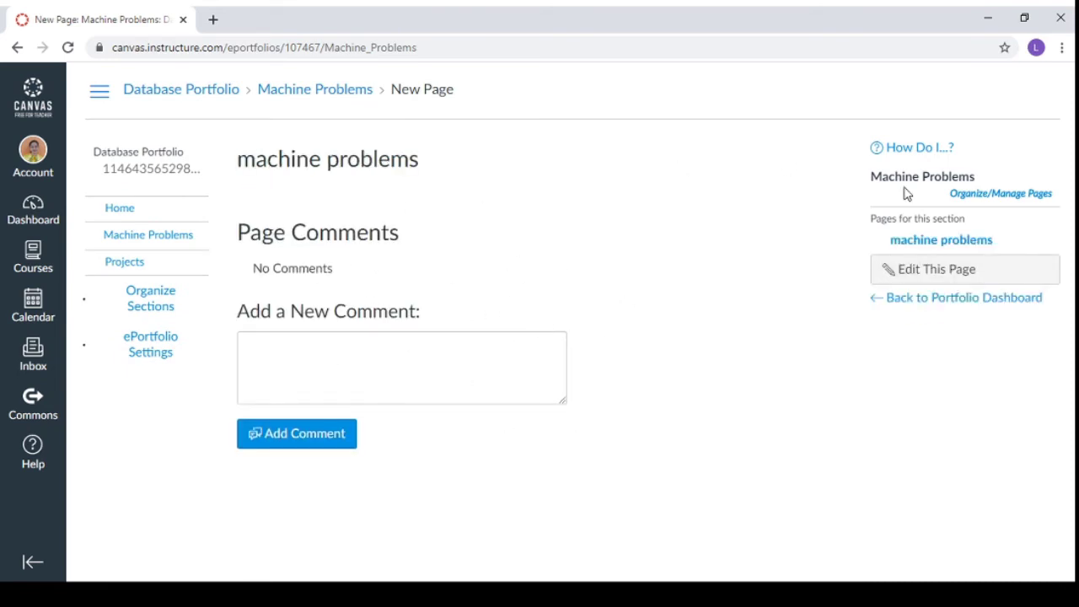
left_click(139, 262)
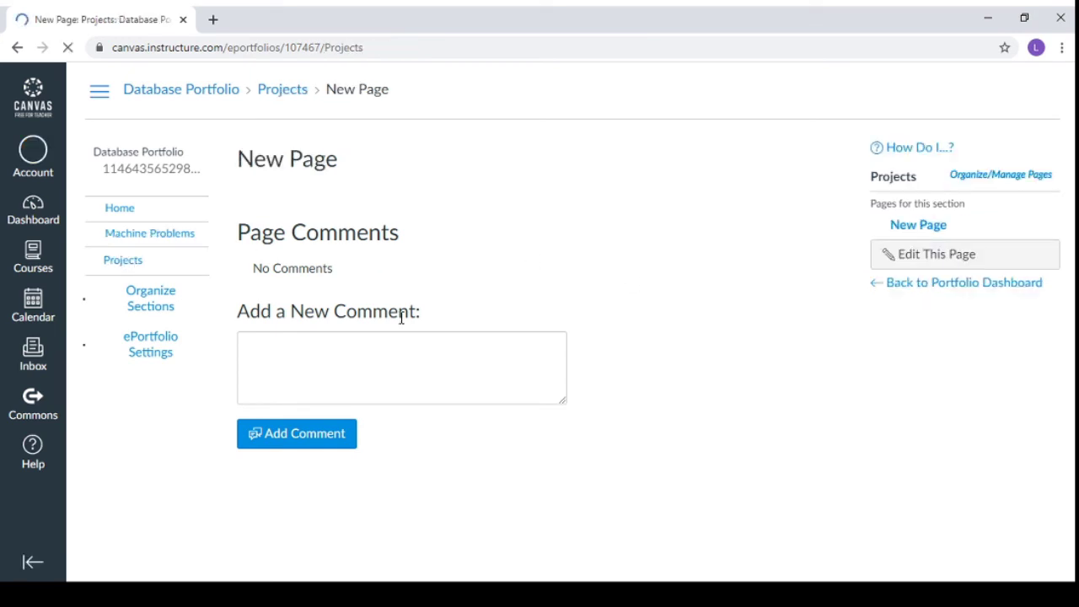
Edit the Projects section's page and add a Rich Text Content block and an HTML/Embedded Content block
left_click(945, 263)
left_click(939, 212)
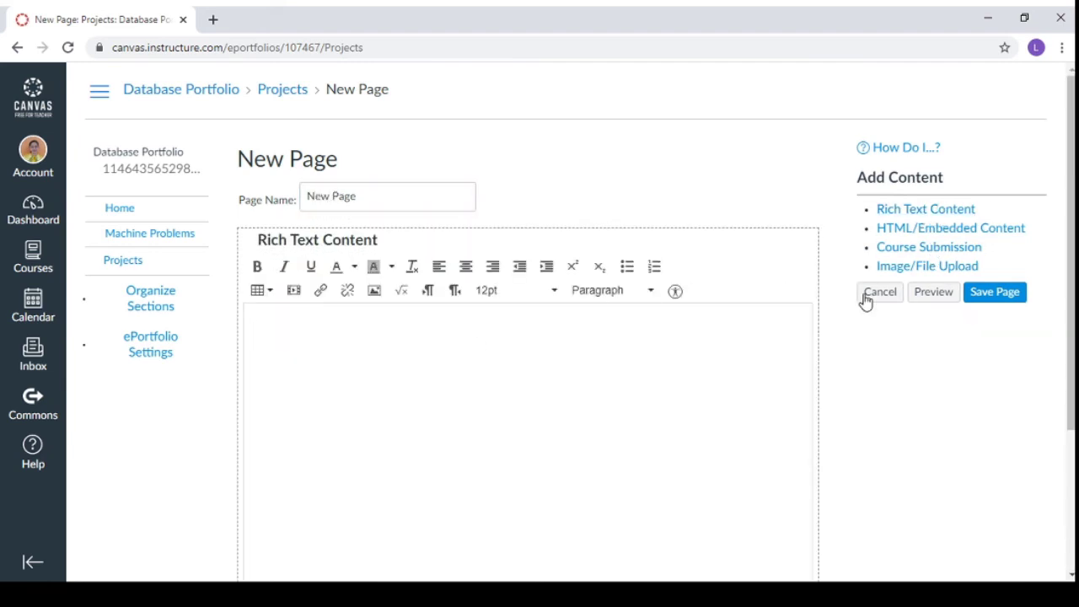
left_click(917, 229)
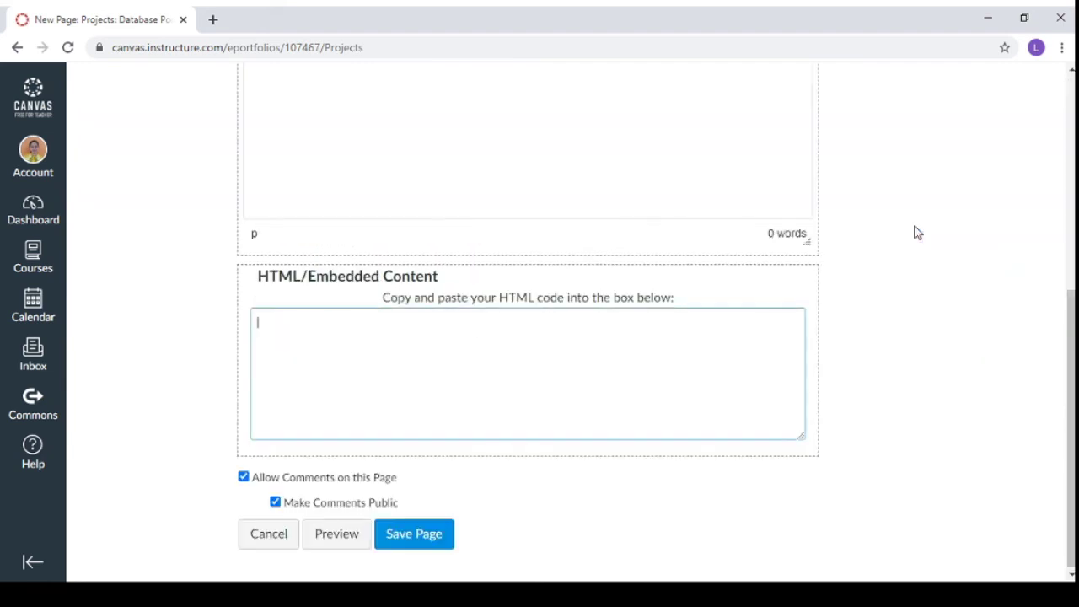
left_click_drag(1074, 333, 1074, 143)
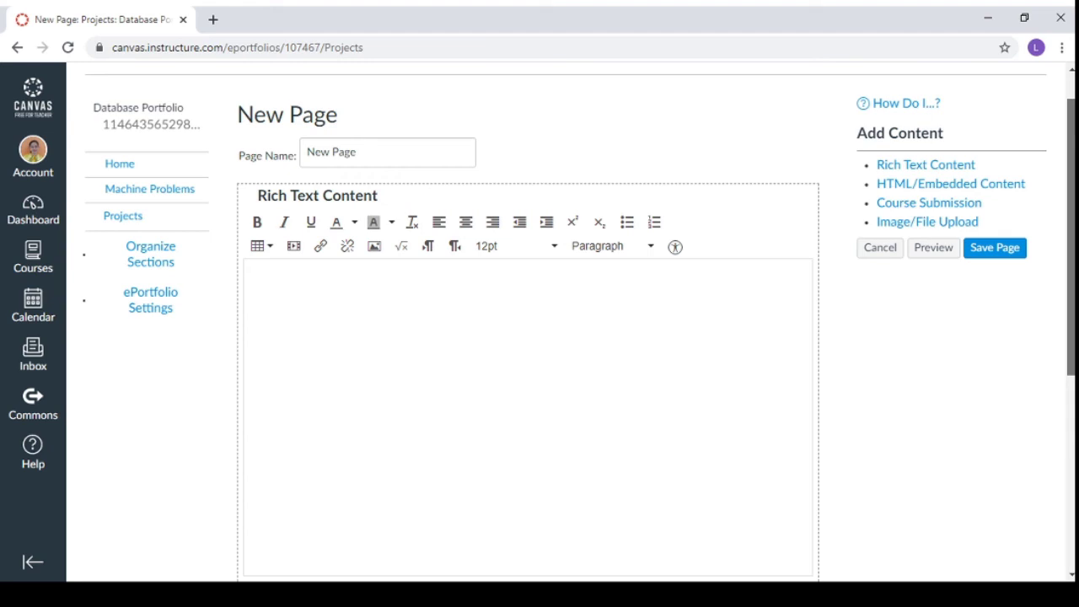
scroll(580, 322, "up", 1)
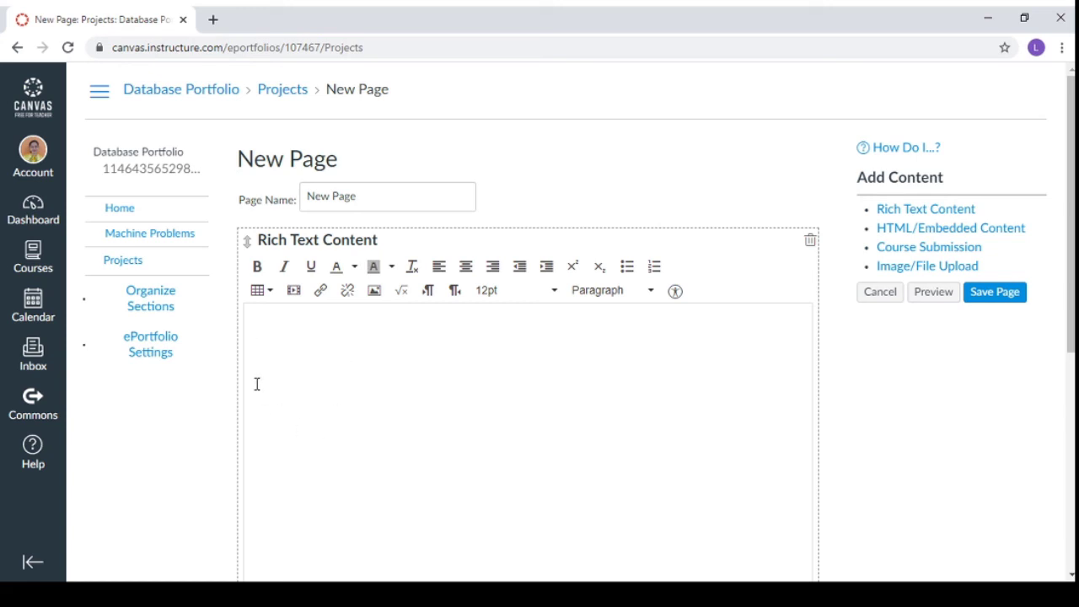
Check the ePortfolio settings, close them without changes, and save the Projects page
left_click(144, 351)
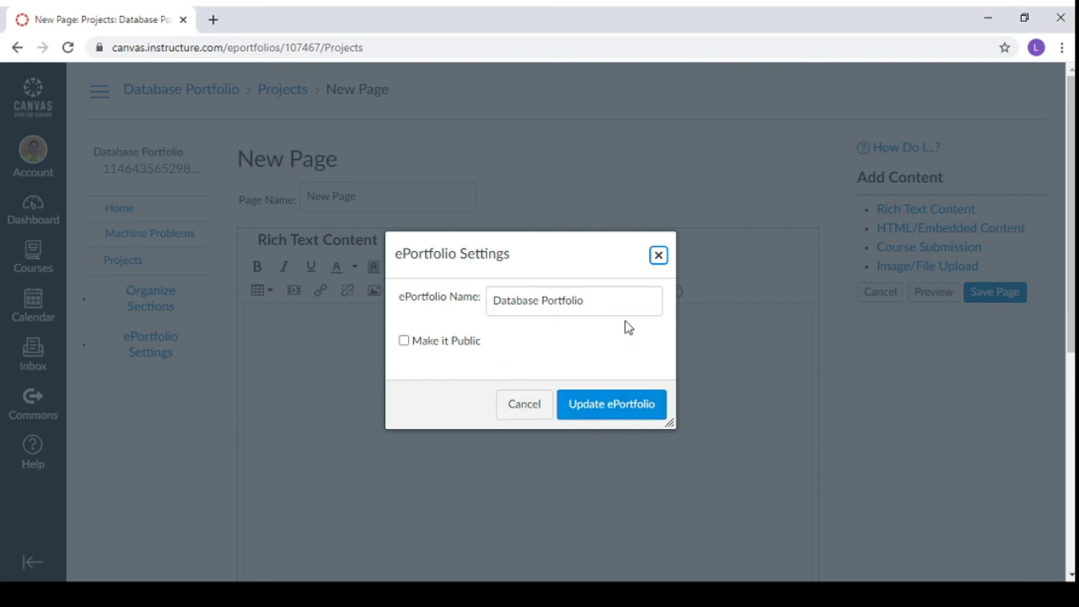
left_click(659, 255)
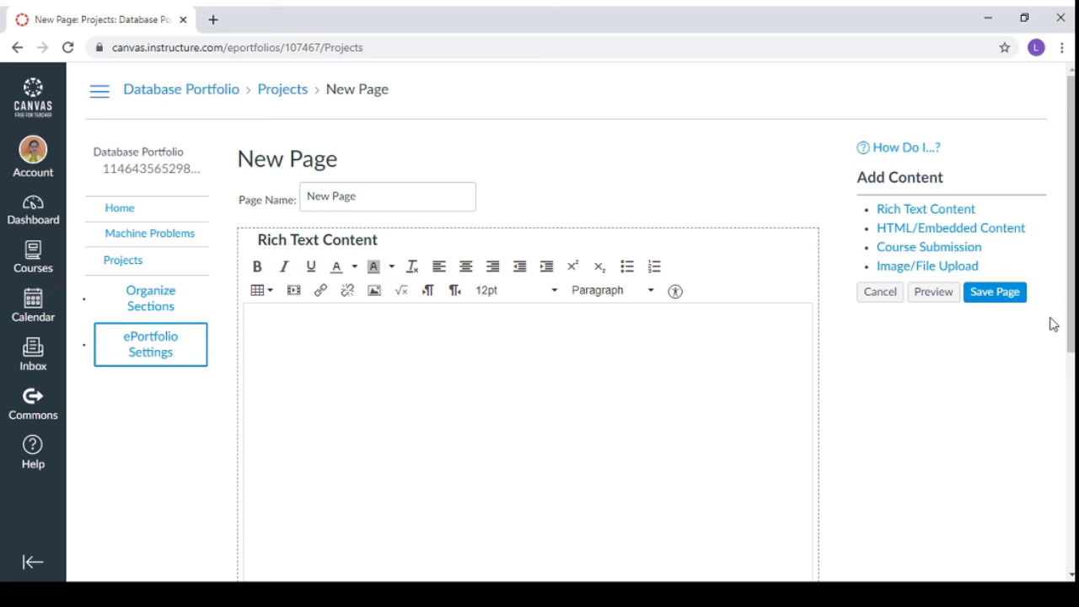
left_click(1014, 295)
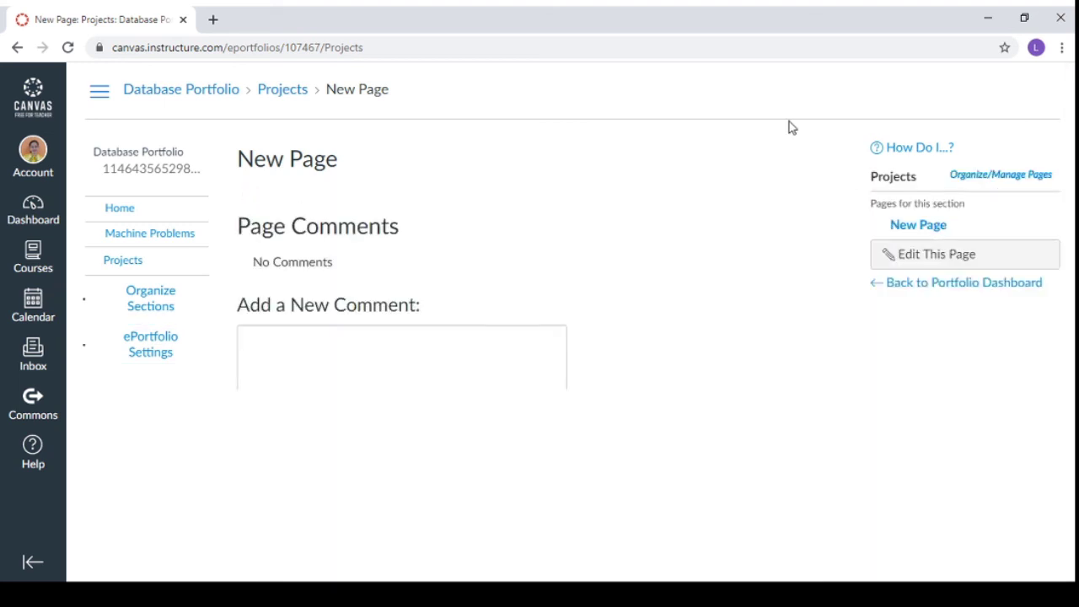
Return to the portfolio dashboard and select the full link that gives others access to the private ePortfolio
left_click(123, 216)
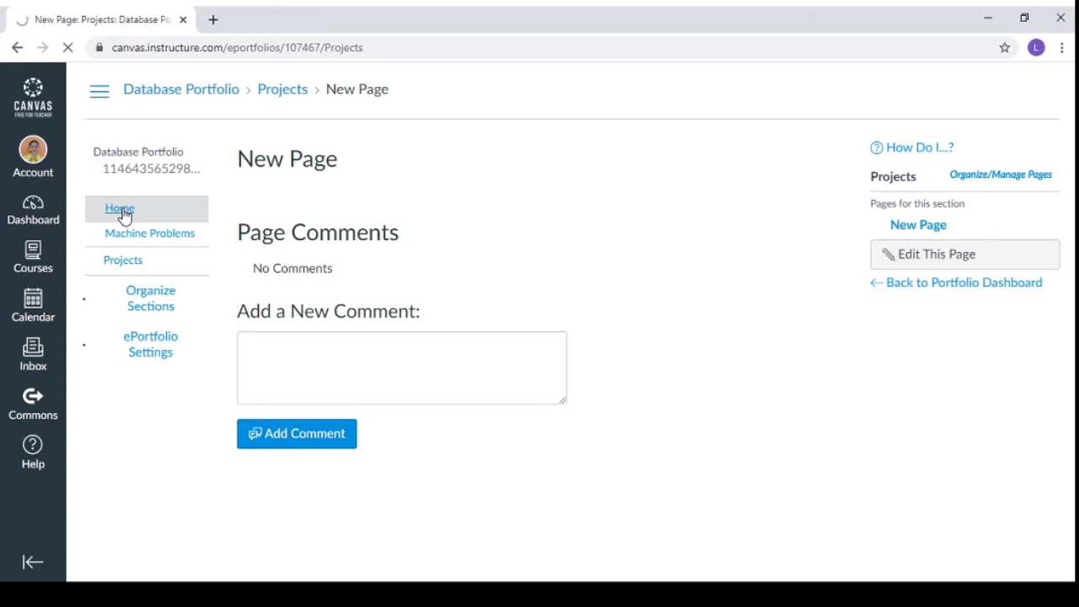
left_click(946, 291)
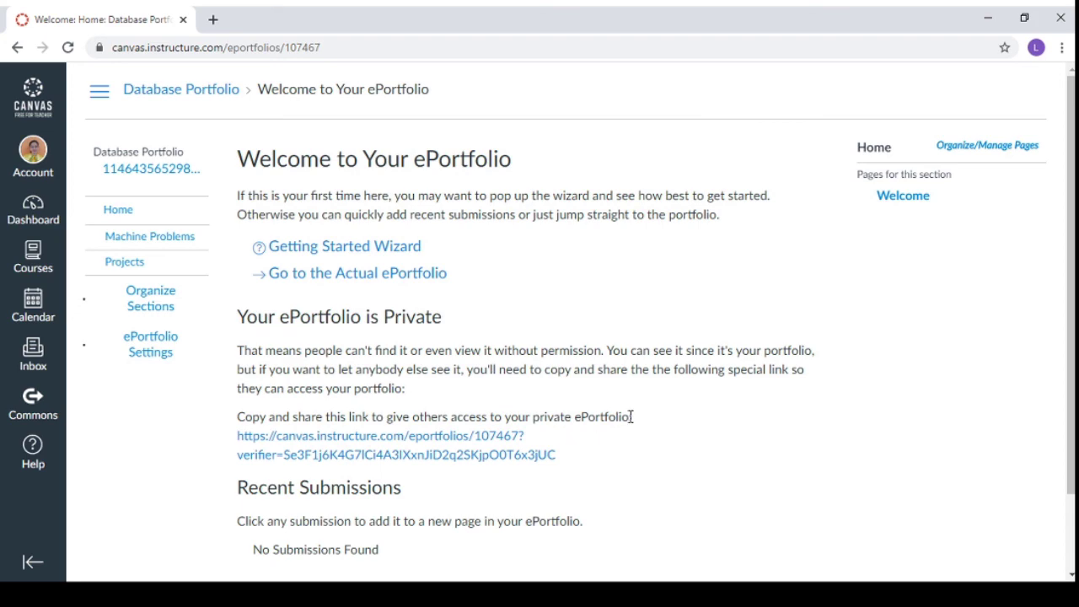
left_click_drag(567, 466, 235, 447)
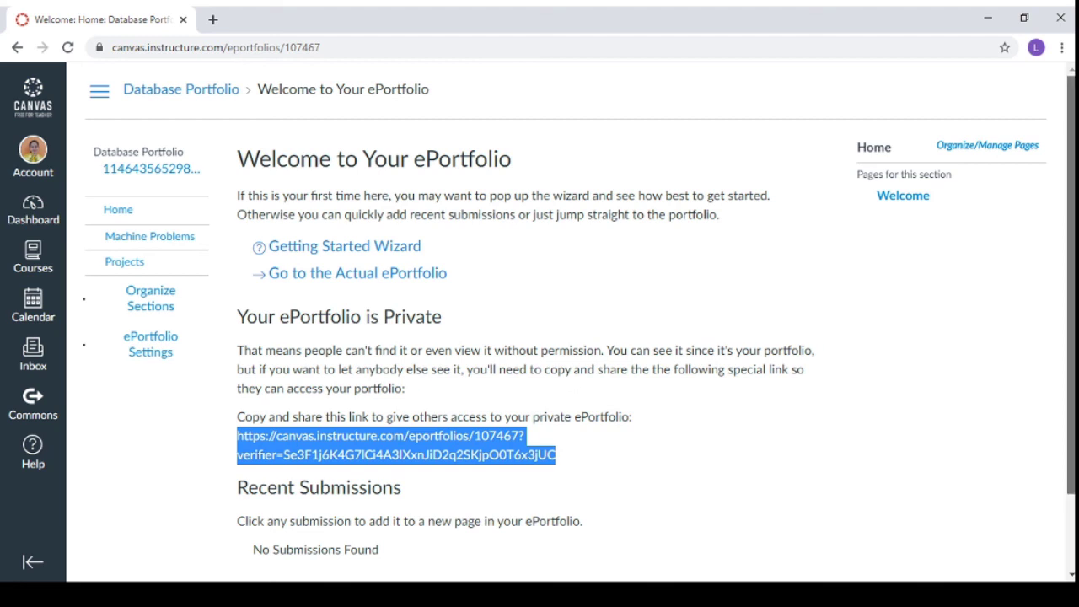
Examine the dashboard's private access link, its Recent Submissions area, and the options for downloading or deleting the ePortfolio
scroll(580, 320, "down", 2)
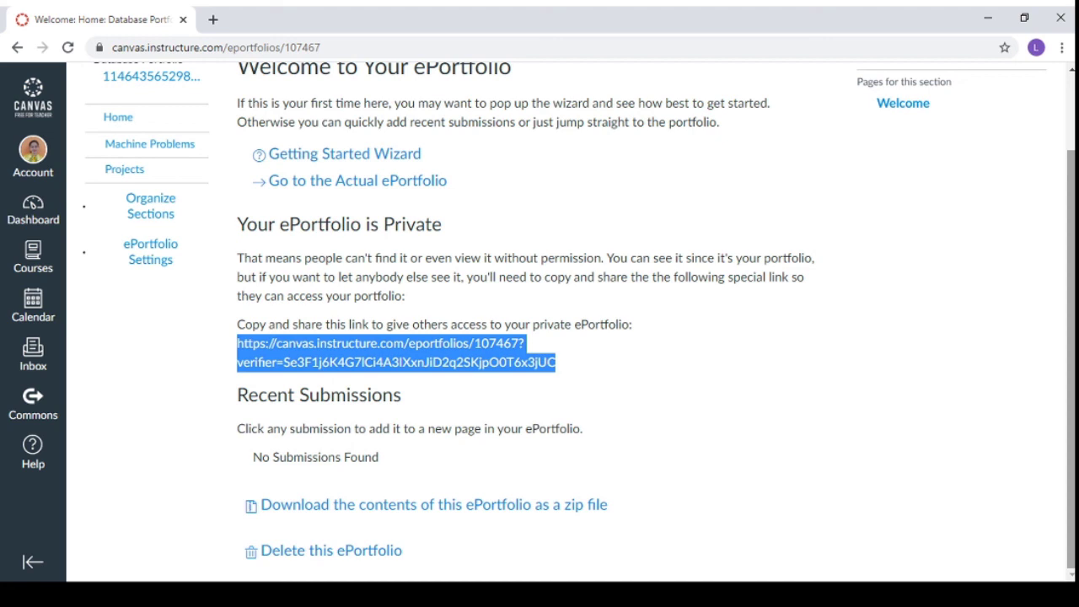
scroll(1072, 422, "up", 2)
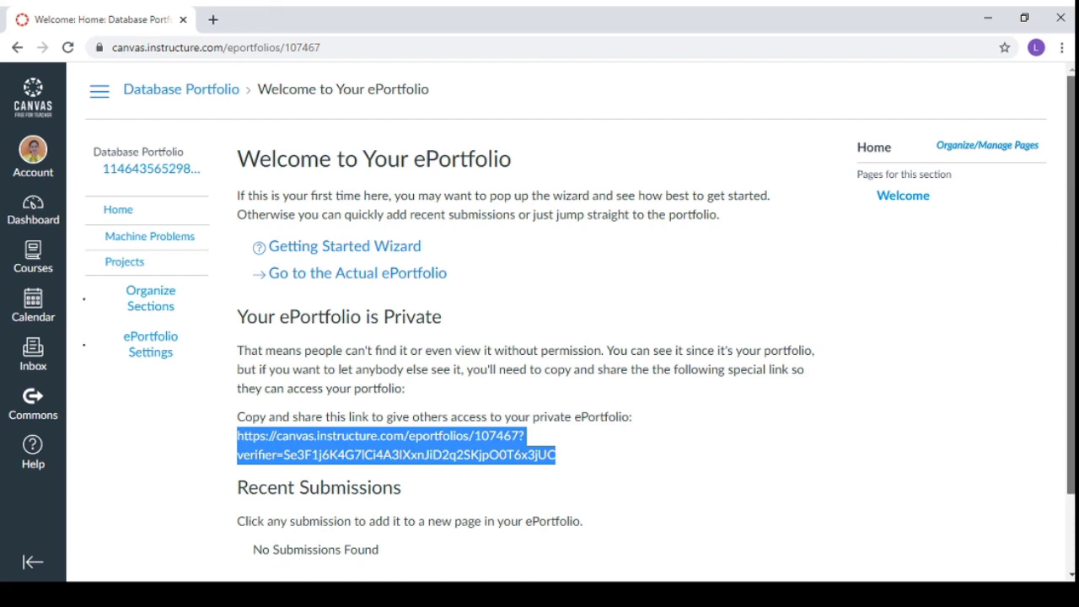
scroll(1071, 320, "down", 2)
left_click_drag(1072, 362, 1073, 281)
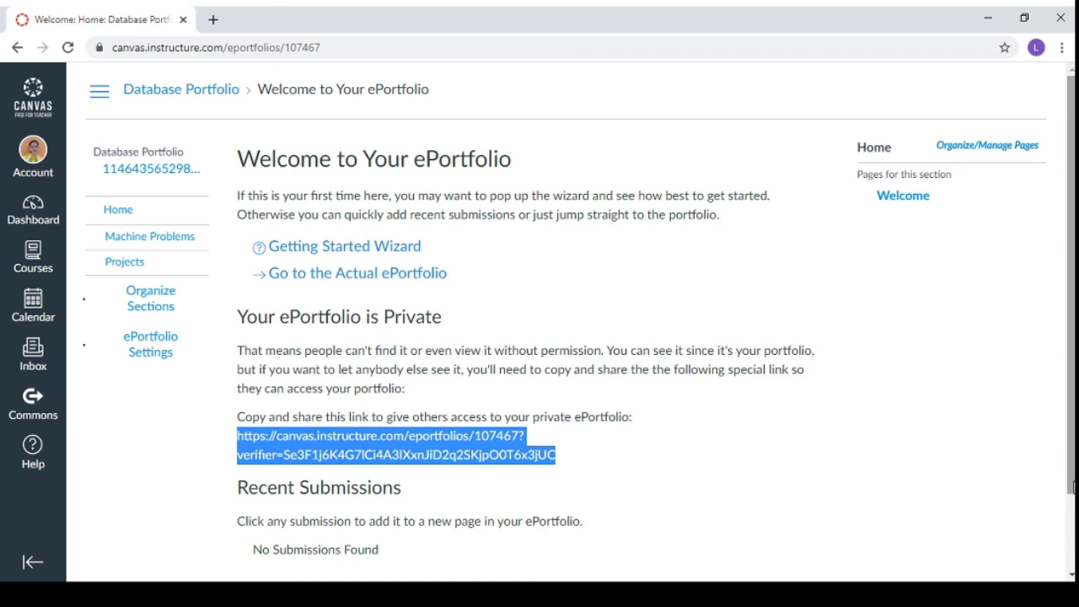
scroll(580, 322, "down", 1)
scroll(580, 316, "down", 1)
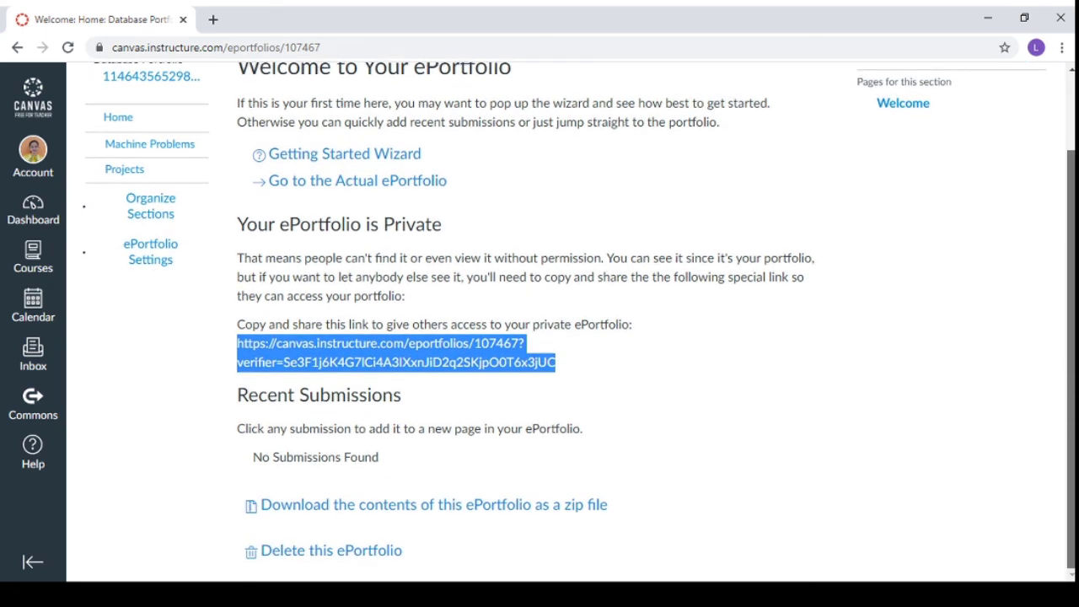
scroll(580, 322, "up", 1)
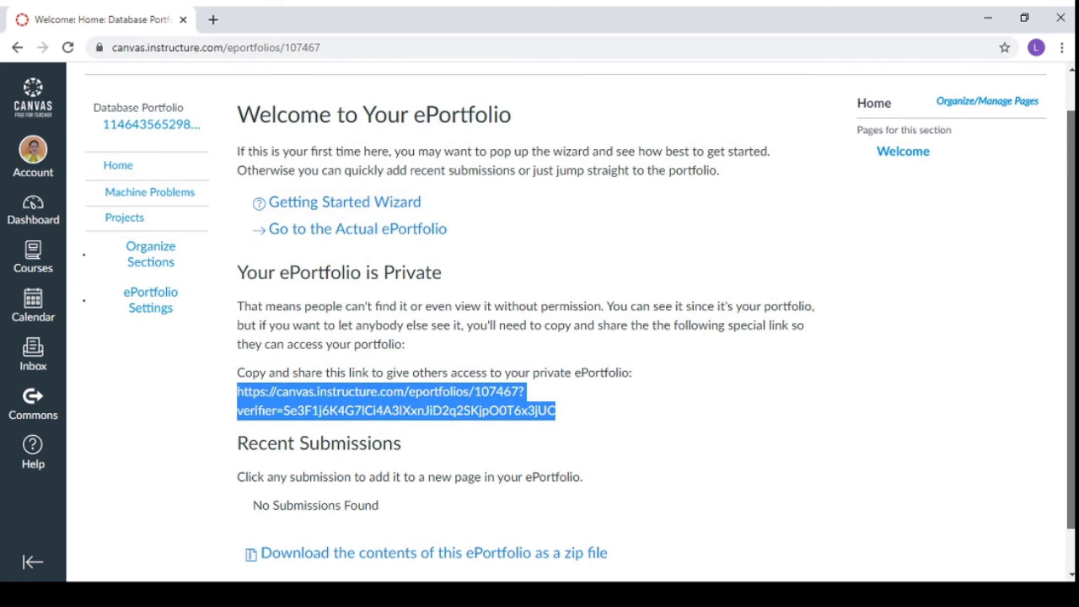
scroll(580, 322, "down", 1)
scroll(580, 322, "up", 2)
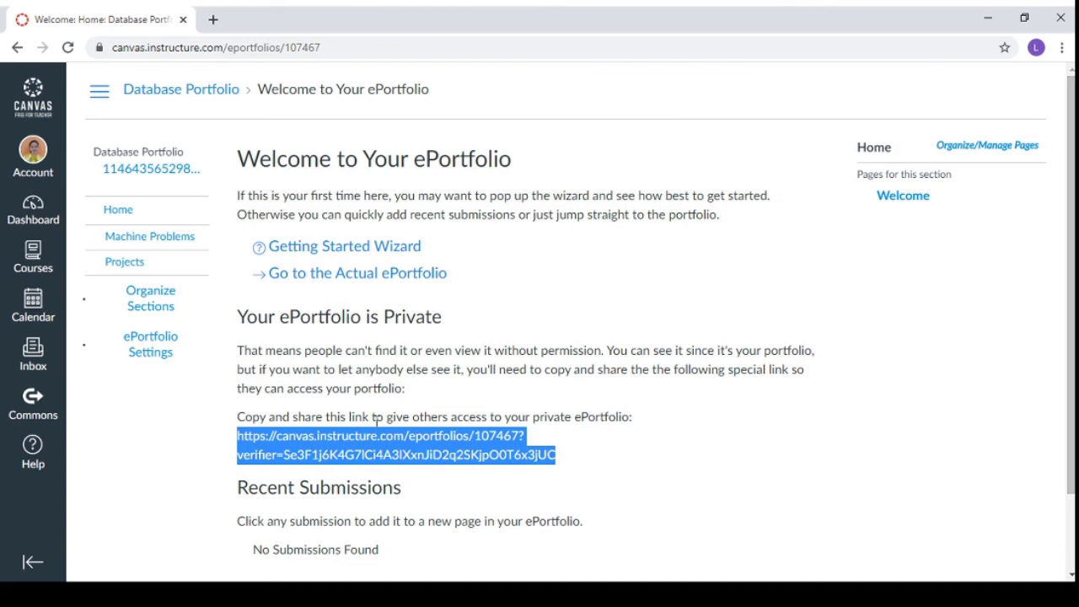
key("alt+Tab")
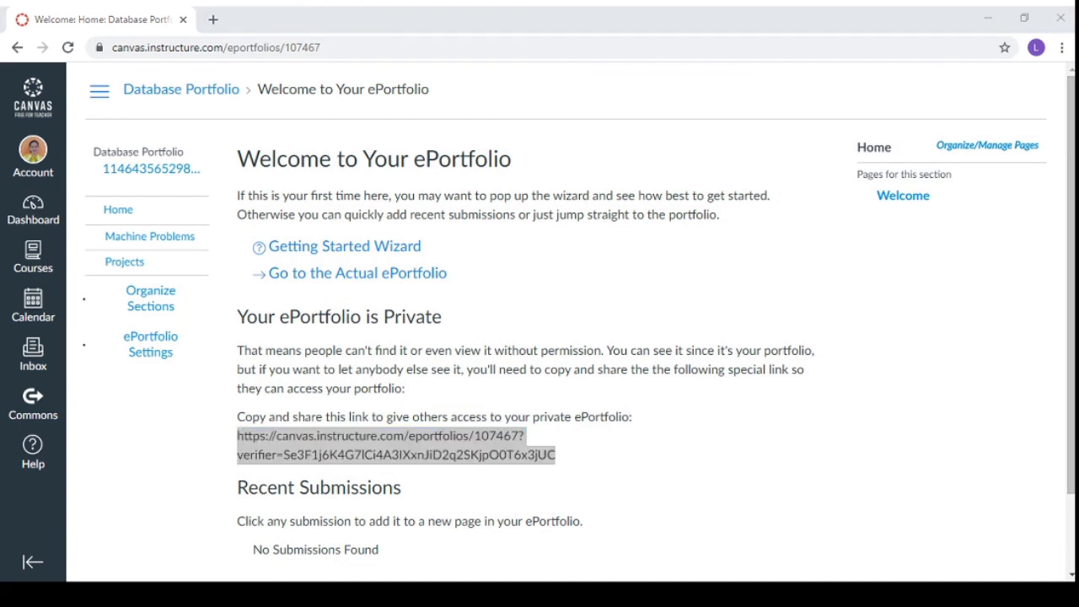